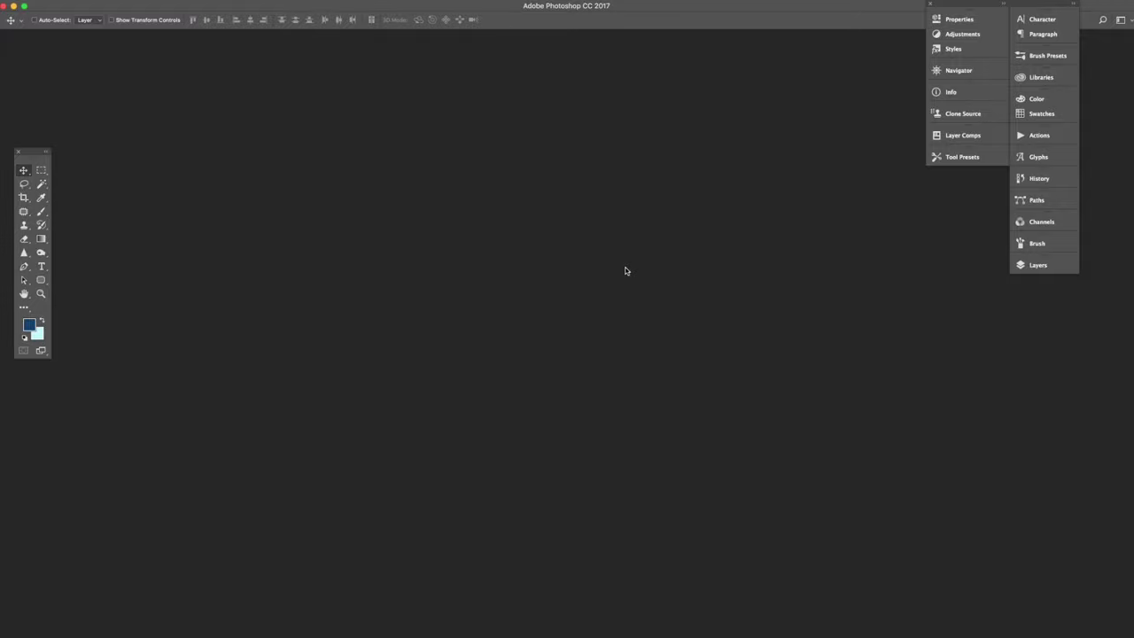
- Open the cloud image 001.jpg and show it in full at 66.7% zoom
double_click(619, 270)
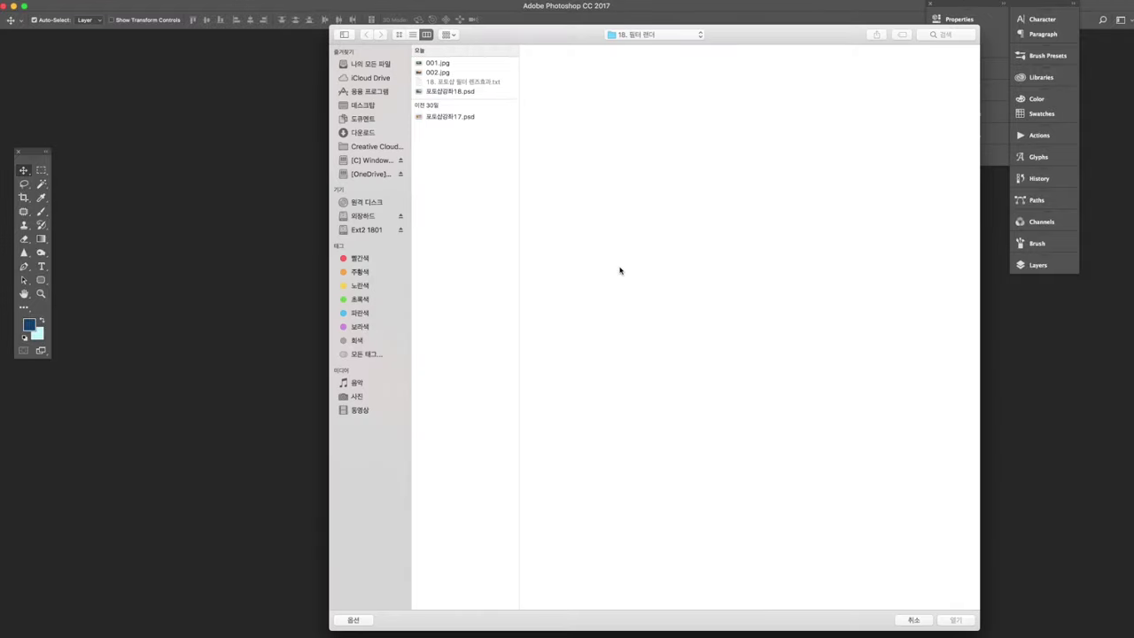
click(438, 64)
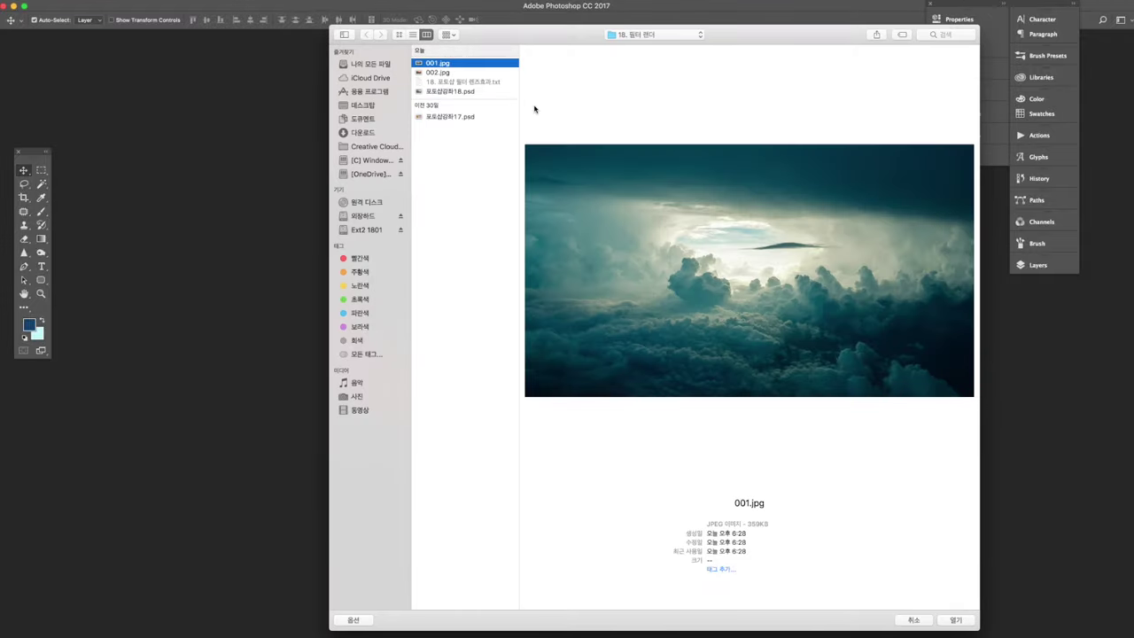
key(Return)
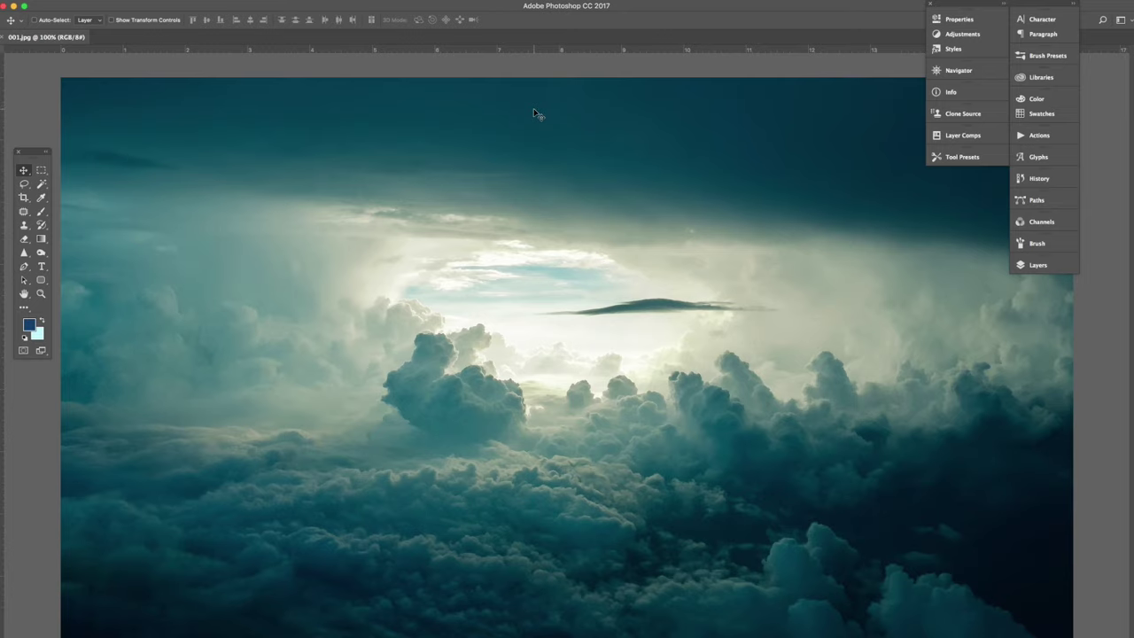
key(super+minus)
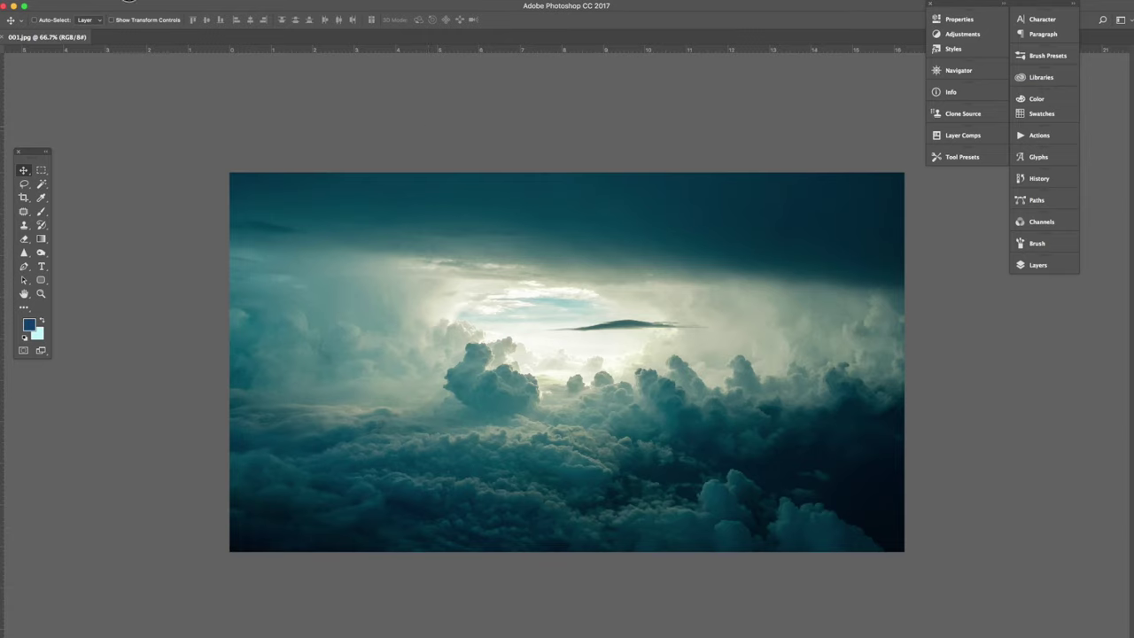
click(130, 2)
mouse_move(133, 6)
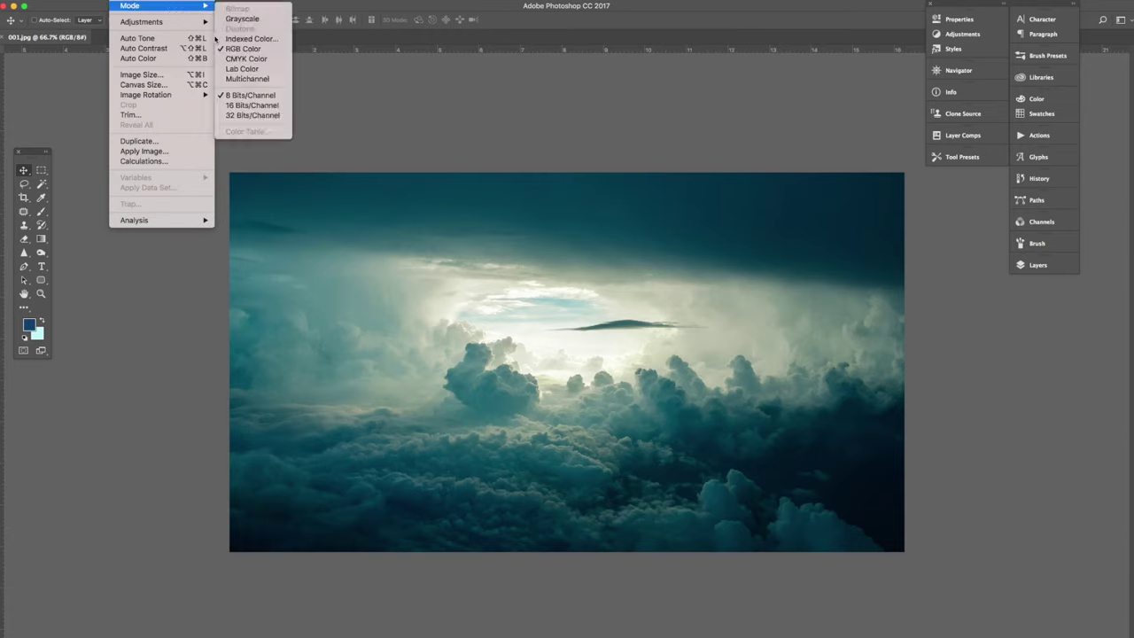
click(252, 42)
click(239, 4)
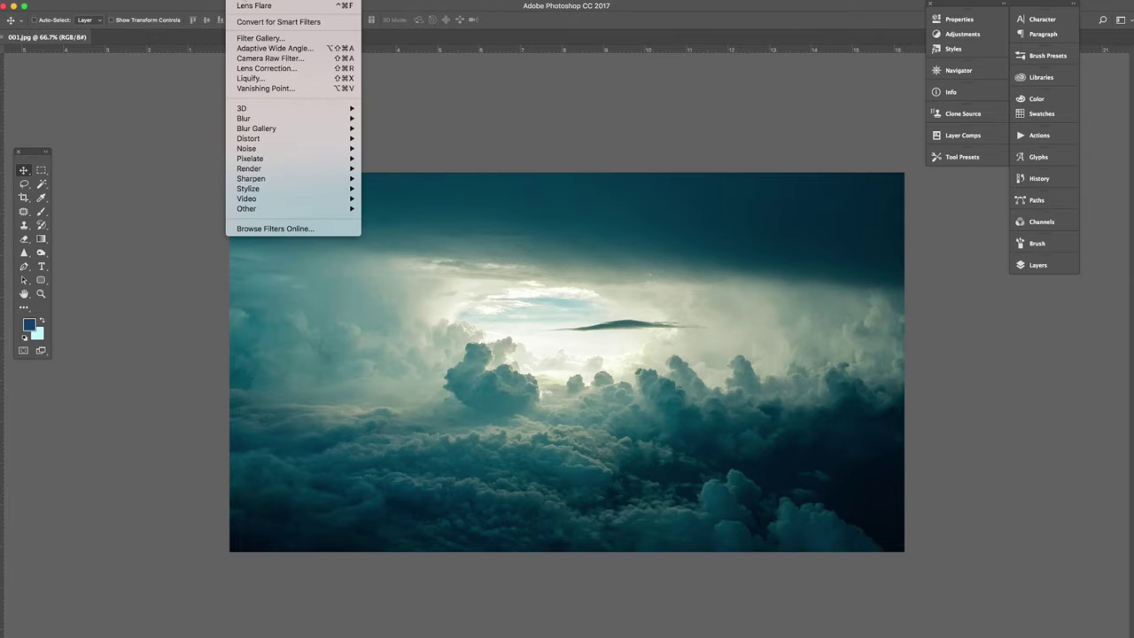
key(Escape)
- Start the Lens Flare filter on the cloud photo and try different flare centres around the bright opening in the preview
click(237, 2)
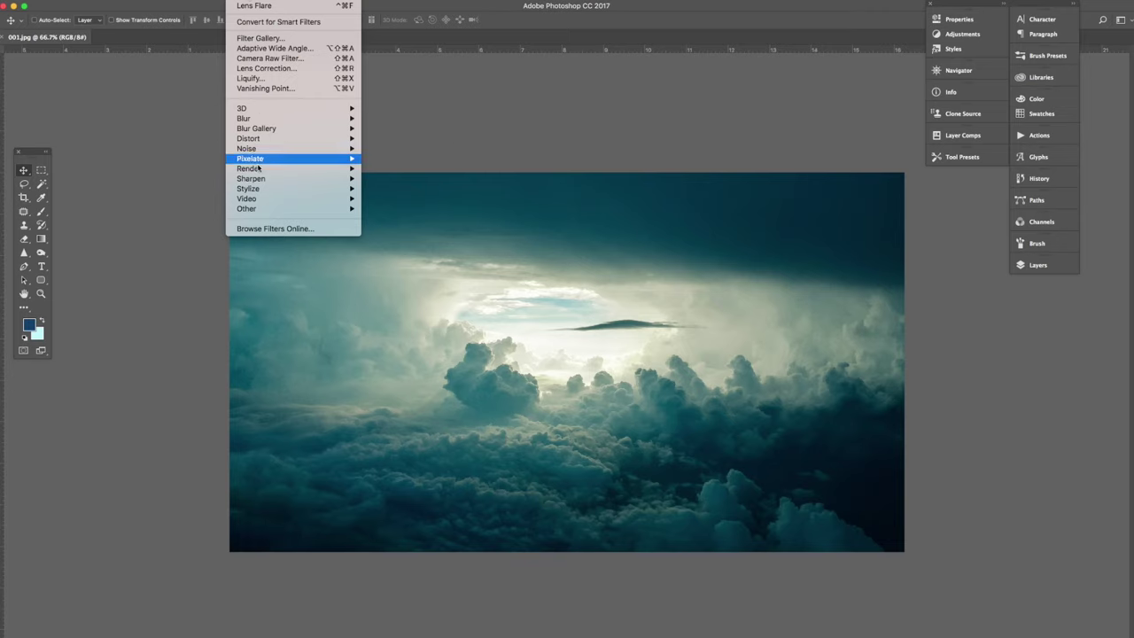
mouse_move(259, 169)
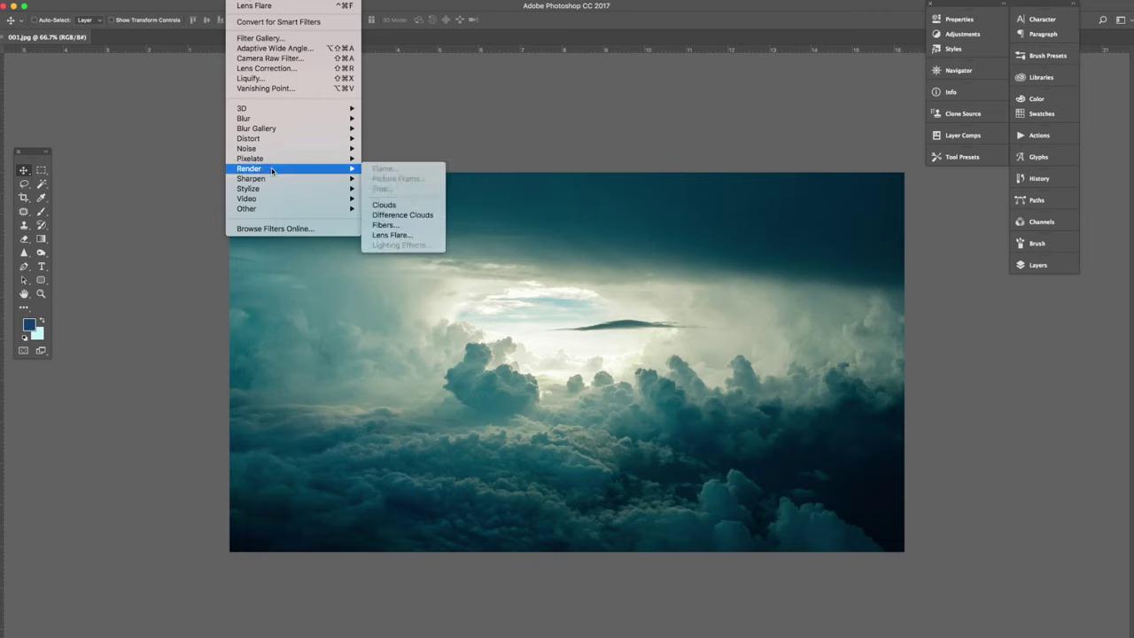
click(407, 240)
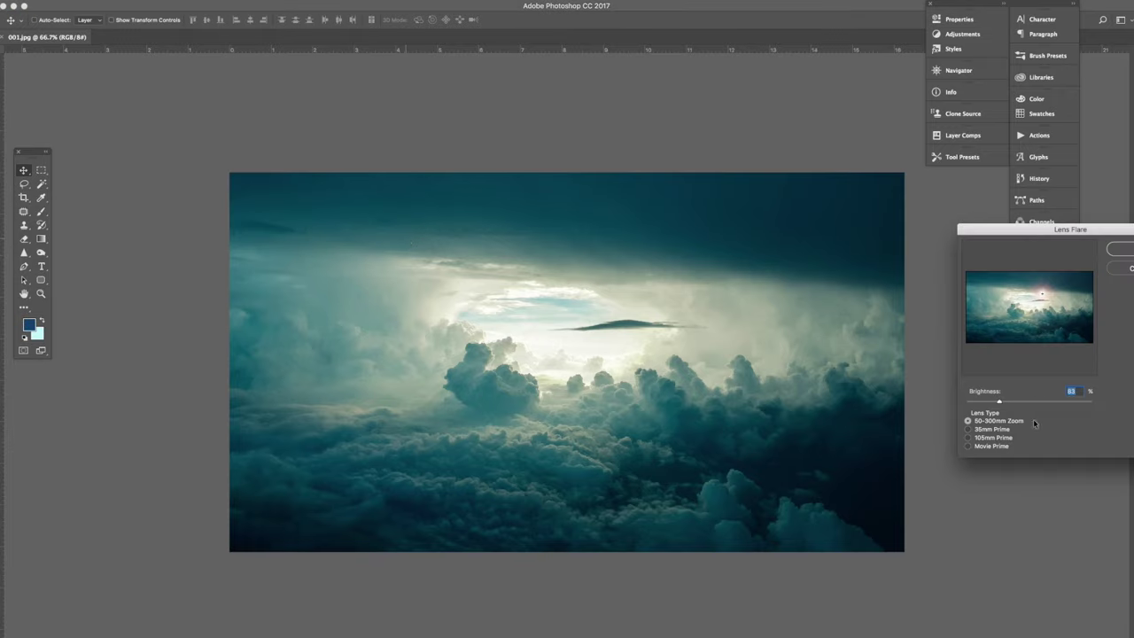
drag(891, 300, 865, 304)
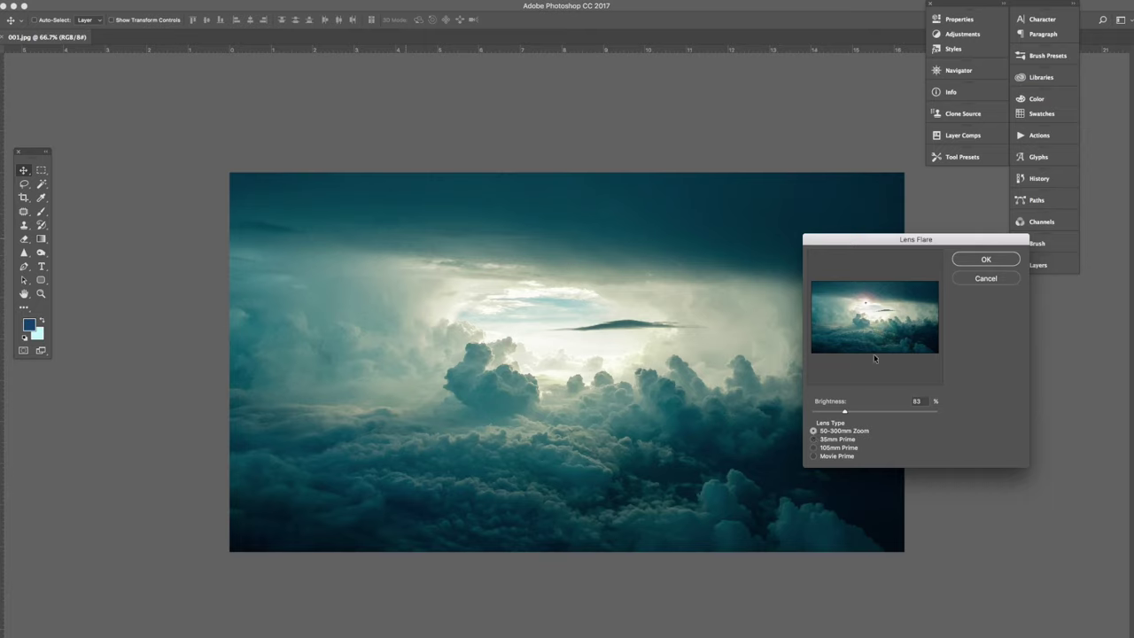
drag(872, 306, 893, 317)
- Try the 35mm Prime, 105mm Prime and Movie Prime lens types with the flare centre over the sky right of the bright opening
click(815, 440)
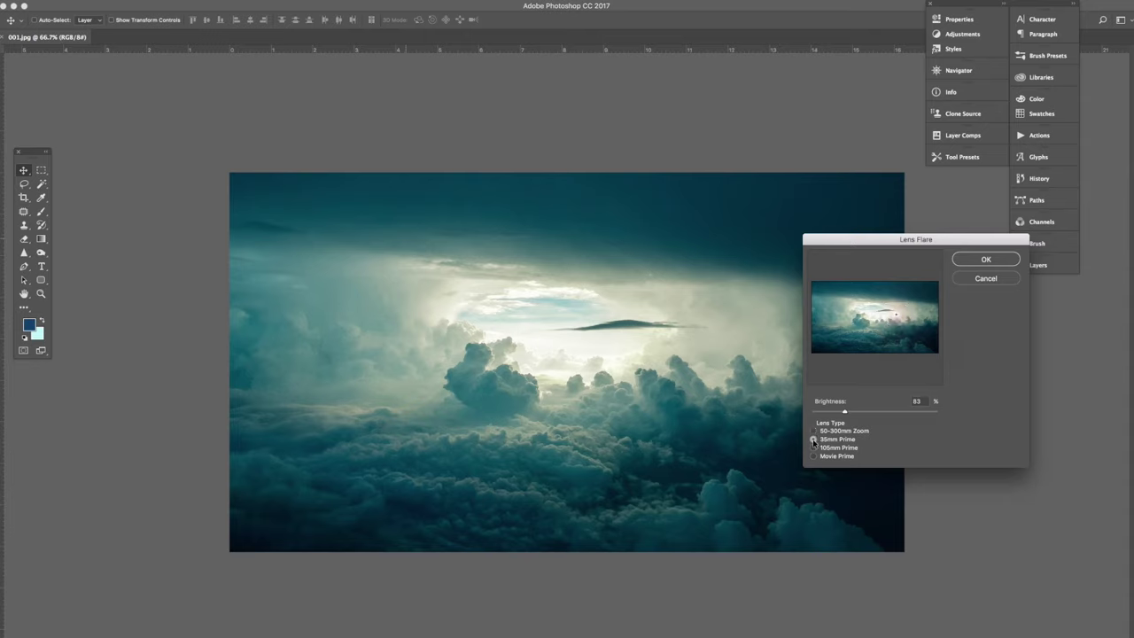
drag(892, 321, 910, 301)
key(Down)
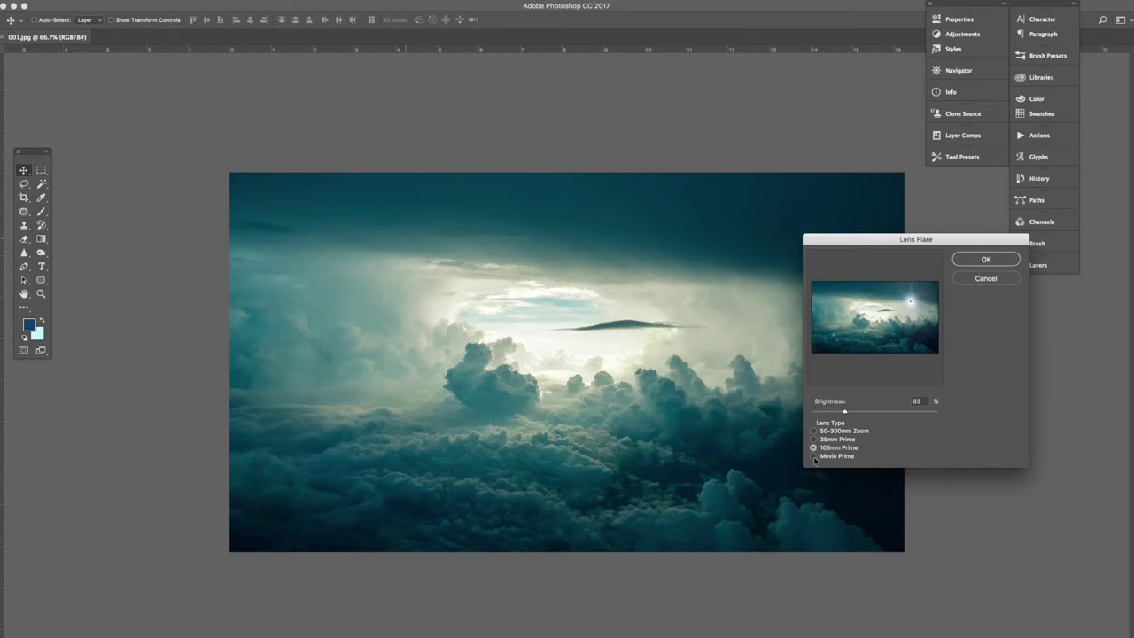
click(814, 457)
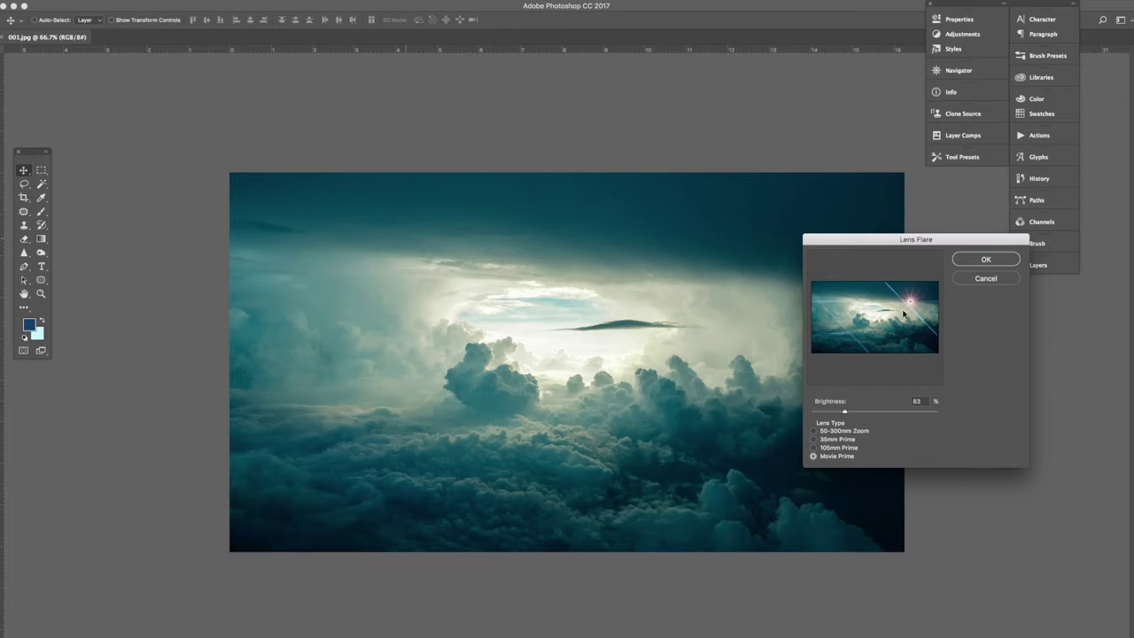
drag(911, 305, 914, 318)
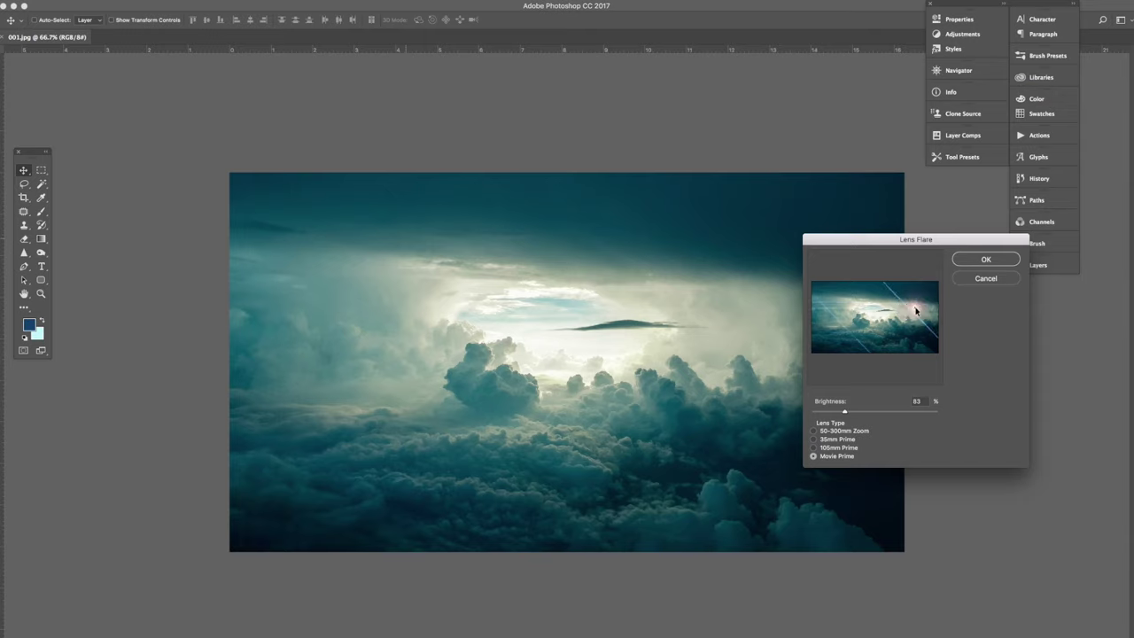
- Apply a 50-300mm Zoom lens flare over the clouds right of the bright opening, and undo it
click(815, 432)
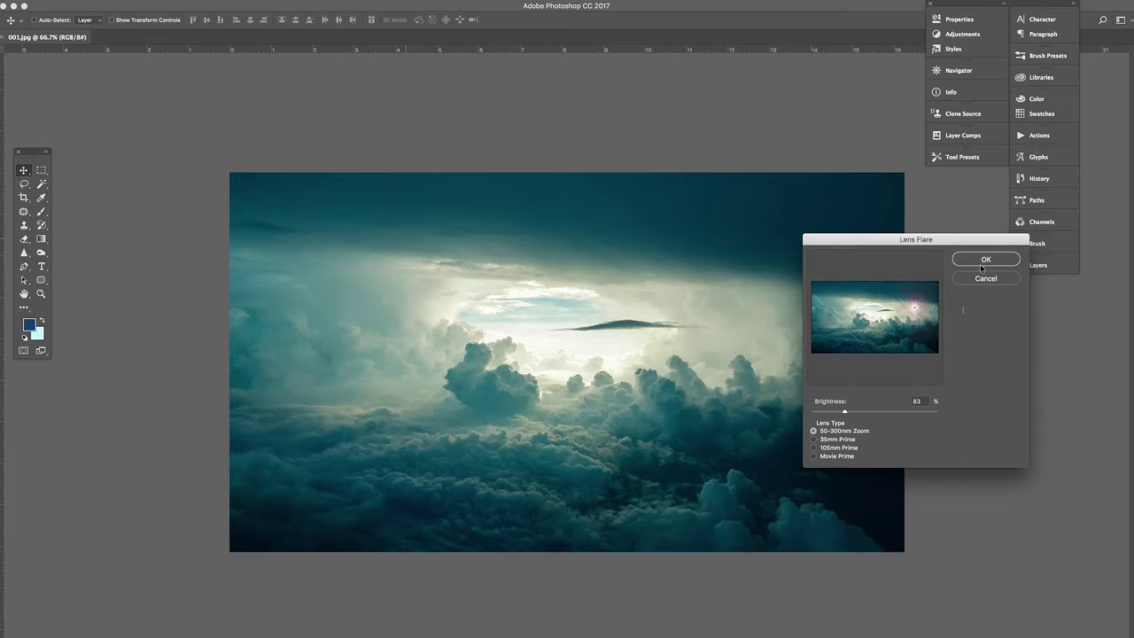
click(985, 259)
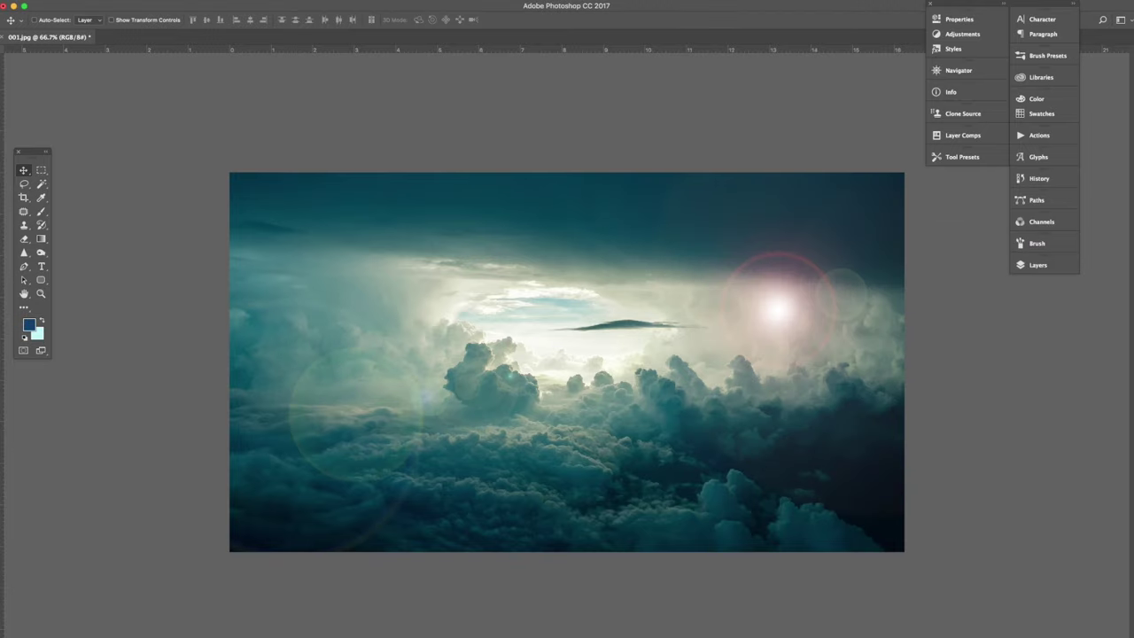
key(super)
key(super+z)
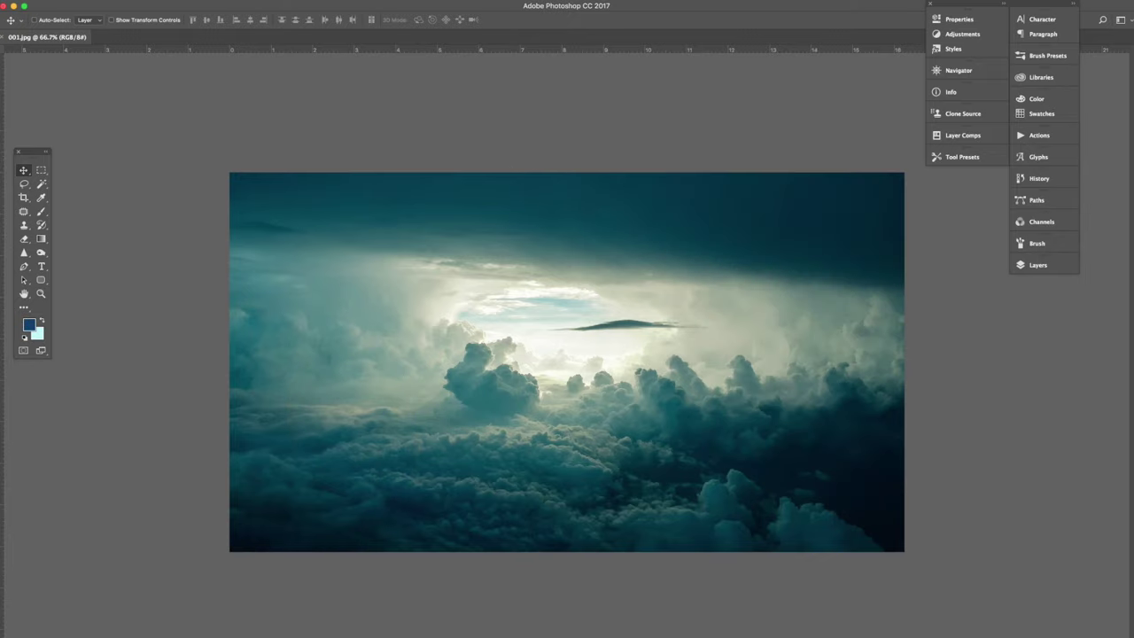
- Try a 35mm Prime lens flare just above the right end of the small dark cloud, and undo it
click(252, 1)
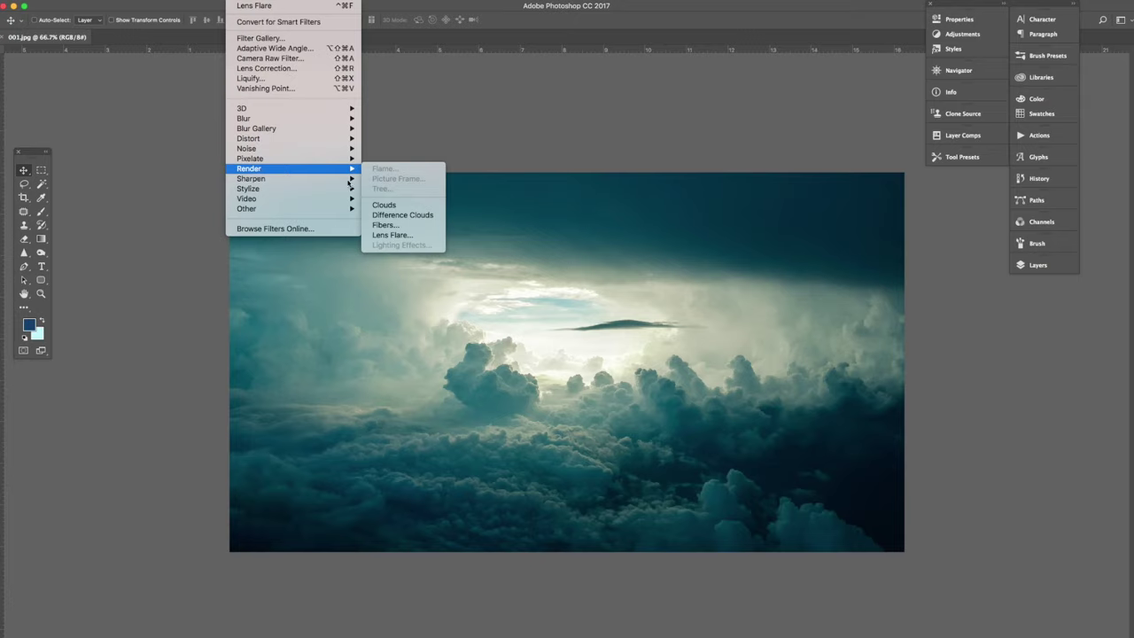
click(418, 237)
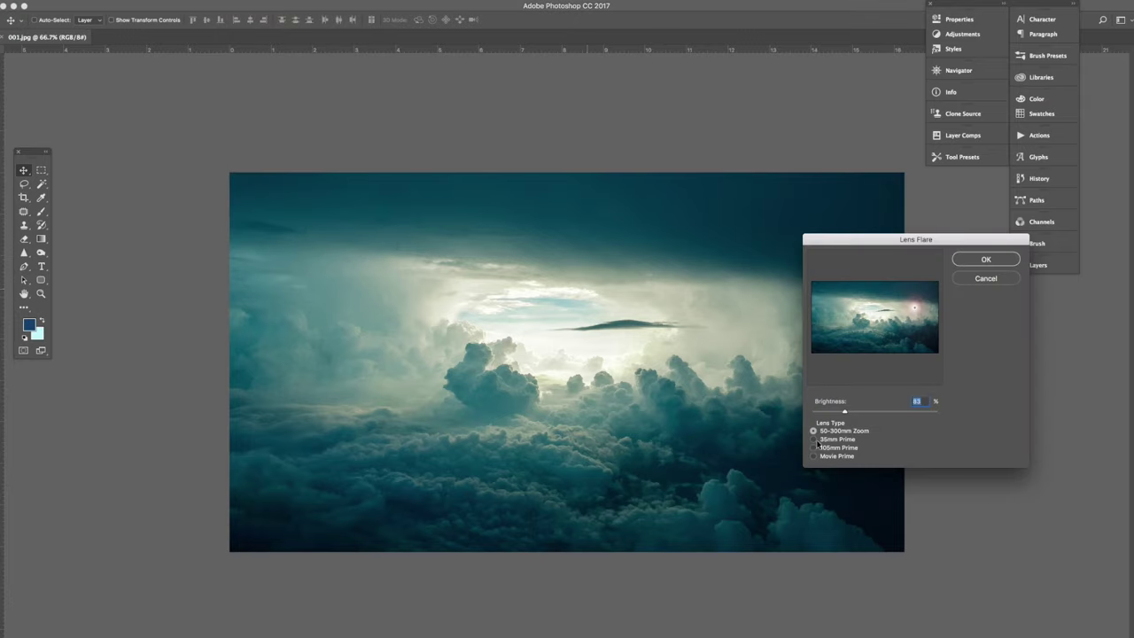
click(893, 306)
click(986, 258)
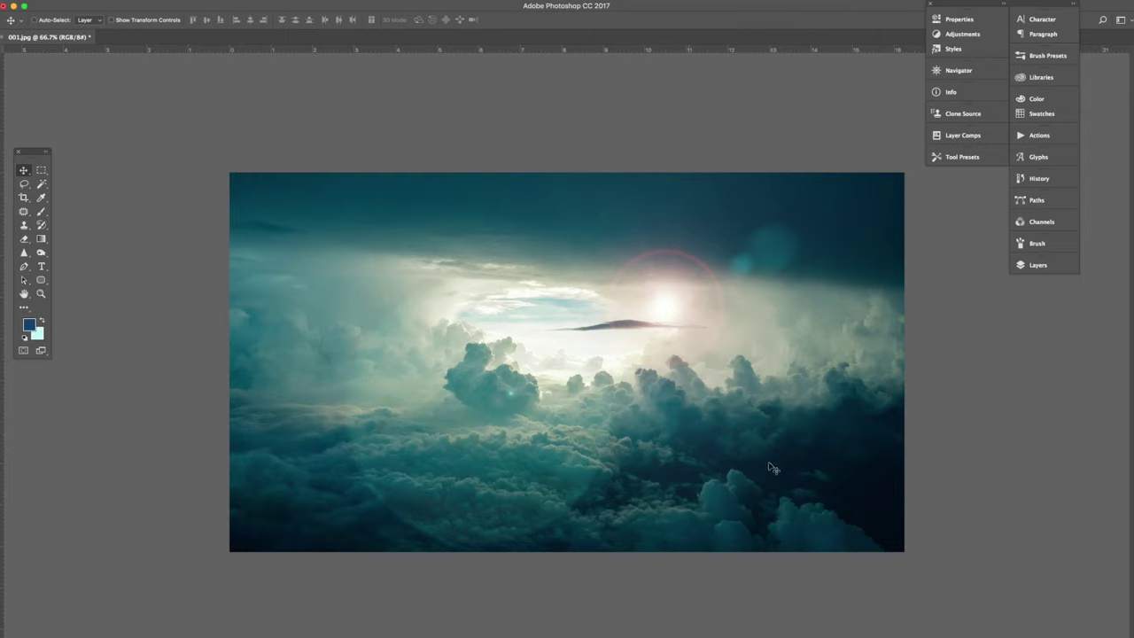
key(super+z)
- Try a 105mm Prime lens flare just above the small dark cloud in the bright opening, and undo it
key(super+alt+f)
click(813, 448)
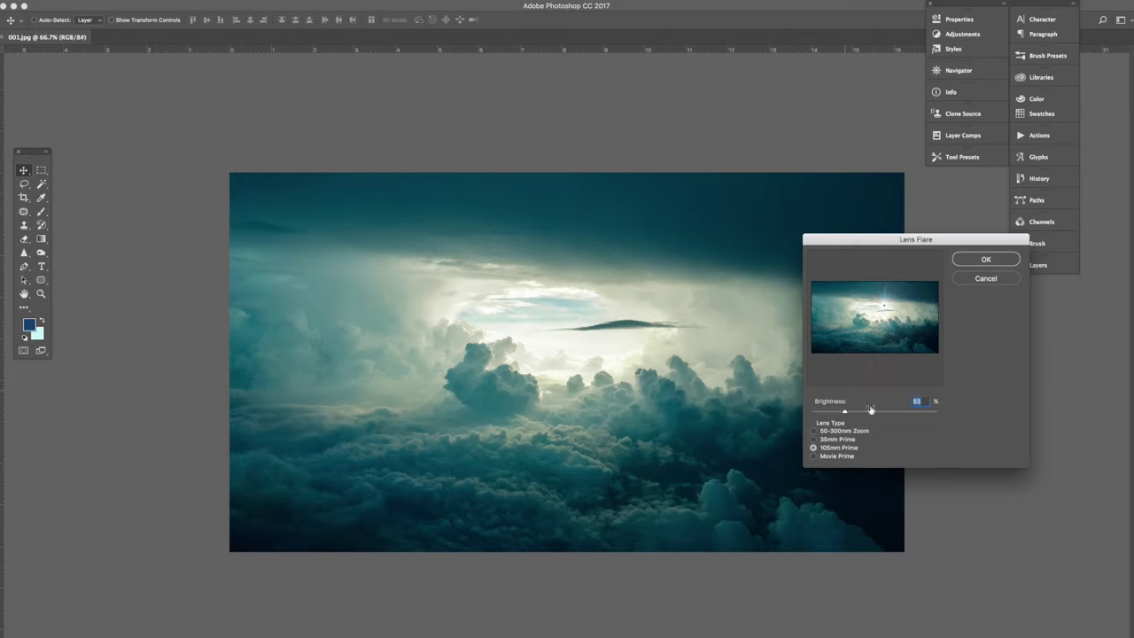
click(887, 309)
click(989, 261)
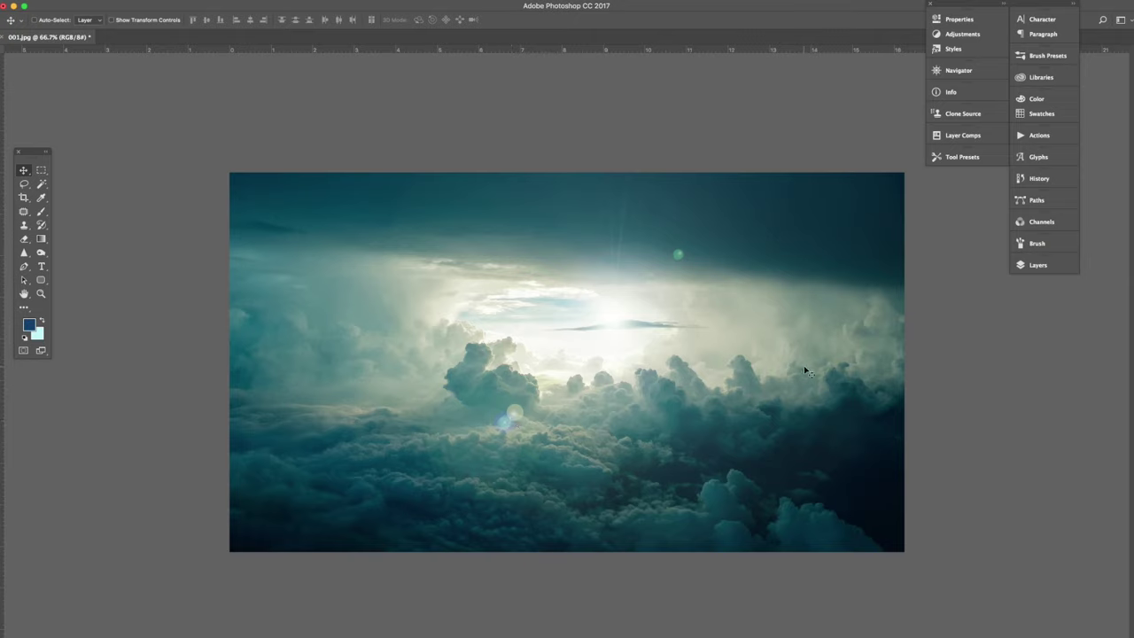
key(super+z)
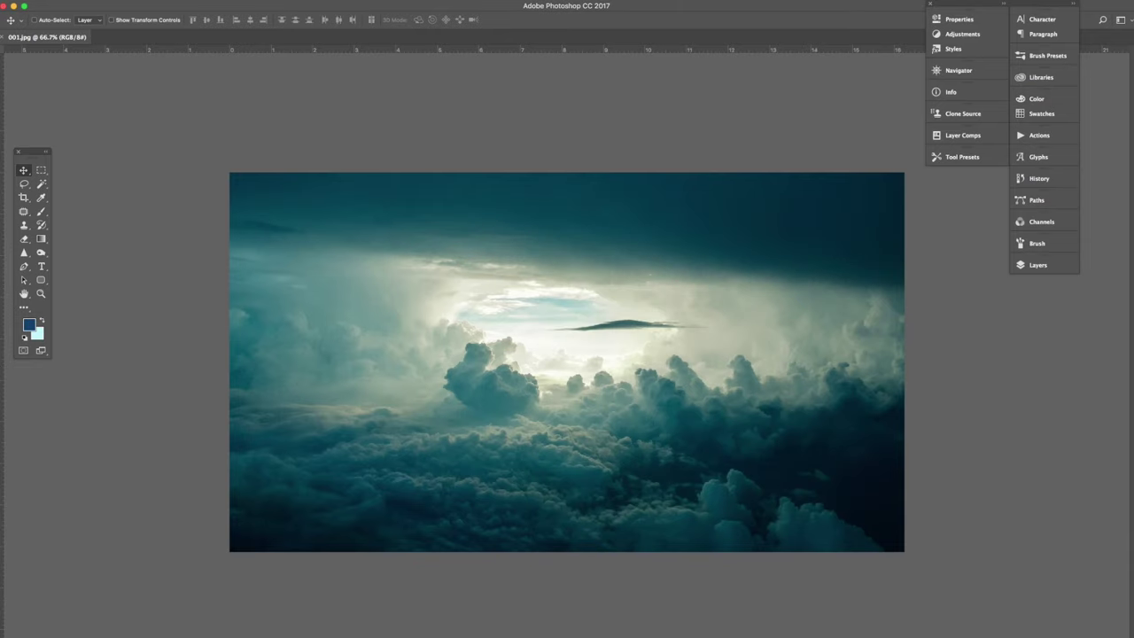
- Try a Movie Prime lens flare centred on the small dark cloud, and undo it
click(241, 2)
mouse_move(265, 169)
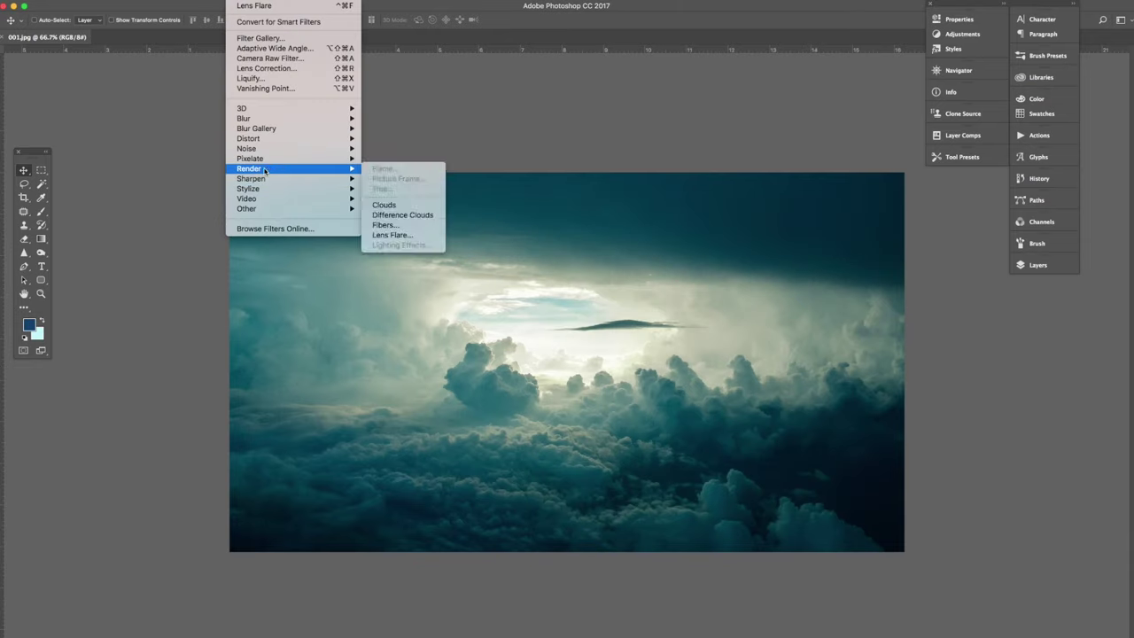
click(392, 235)
click(820, 457)
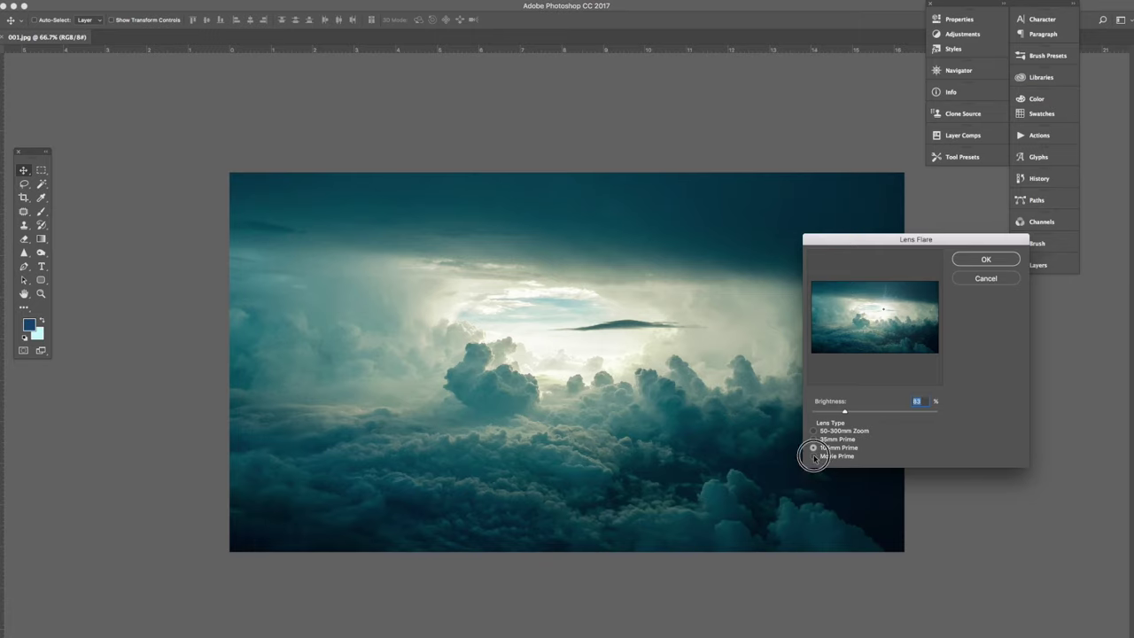
mouse_move(884, 310)
mouse_down()
mouse_move(904, 334)
mouse_move(850, 314)
mouse_move(907, 314)
mouse_move(893, 337)
mouse_move(887, 311)
mouse_up()
click(985, 260)
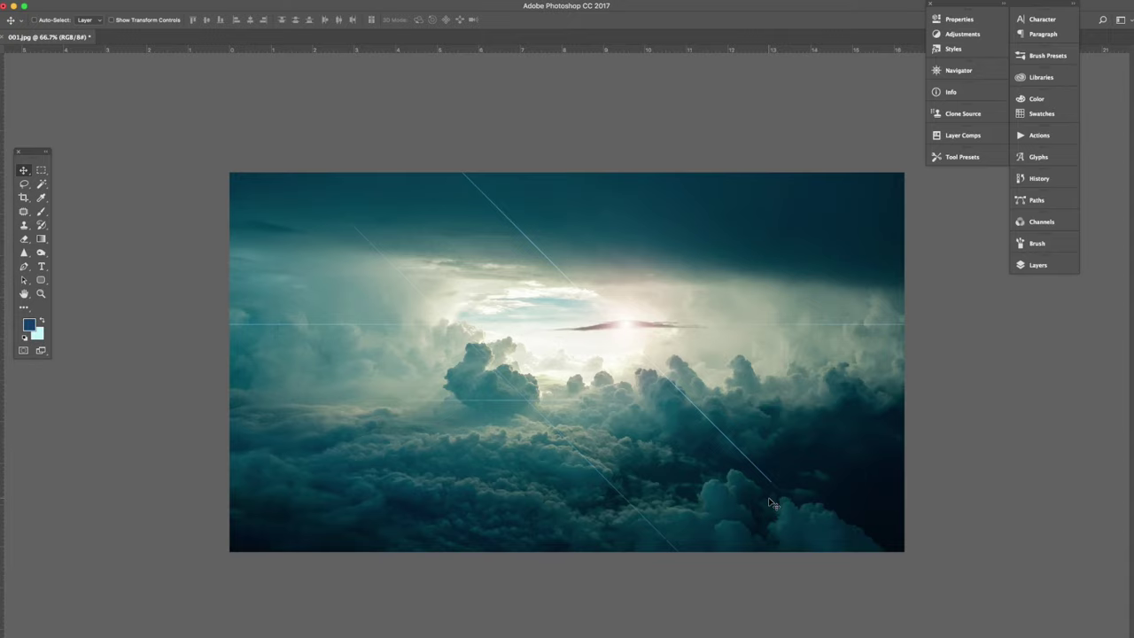
key(ctrl+z)
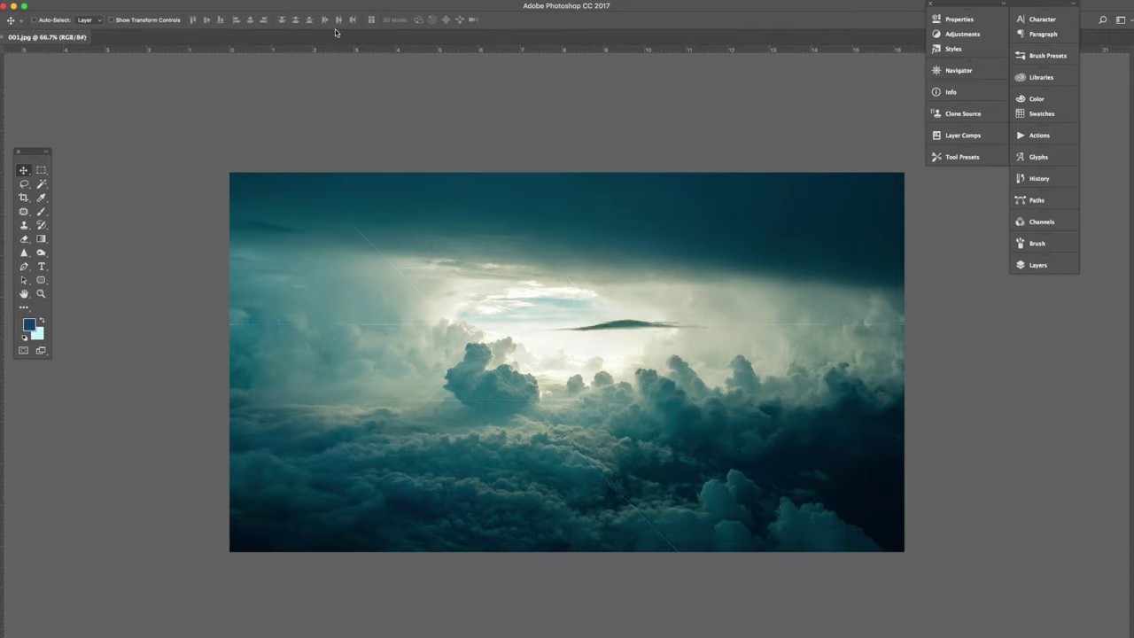
- Apply a 35mm Prime lens flare at the left part of the bright cloud opening
click(244, 2)
mouse_move(270, 170)
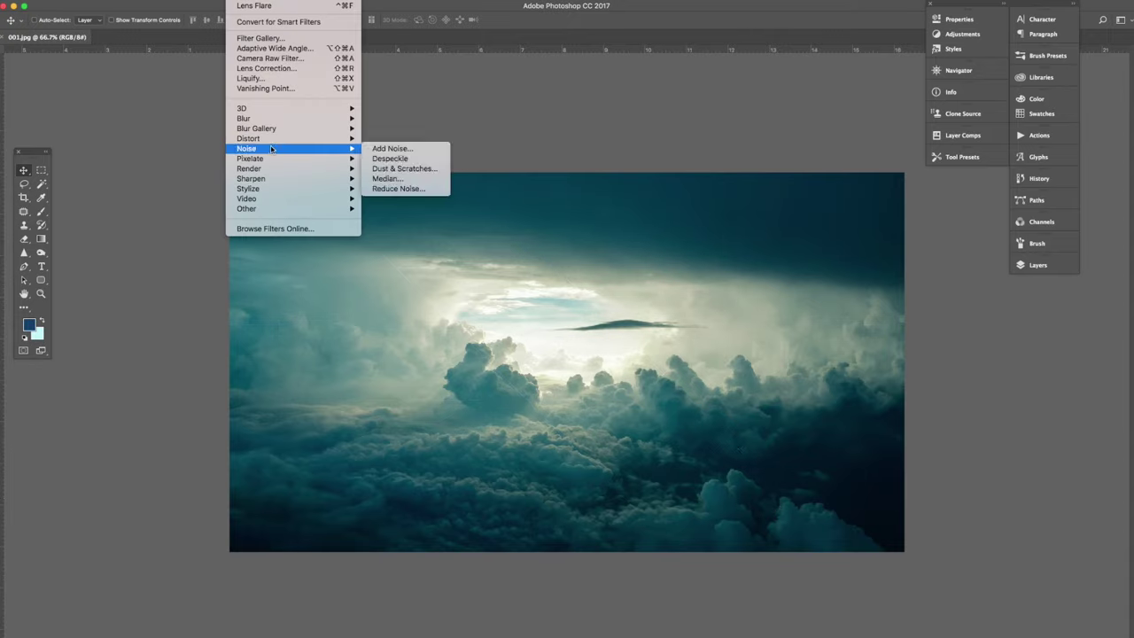
click(392, 235)
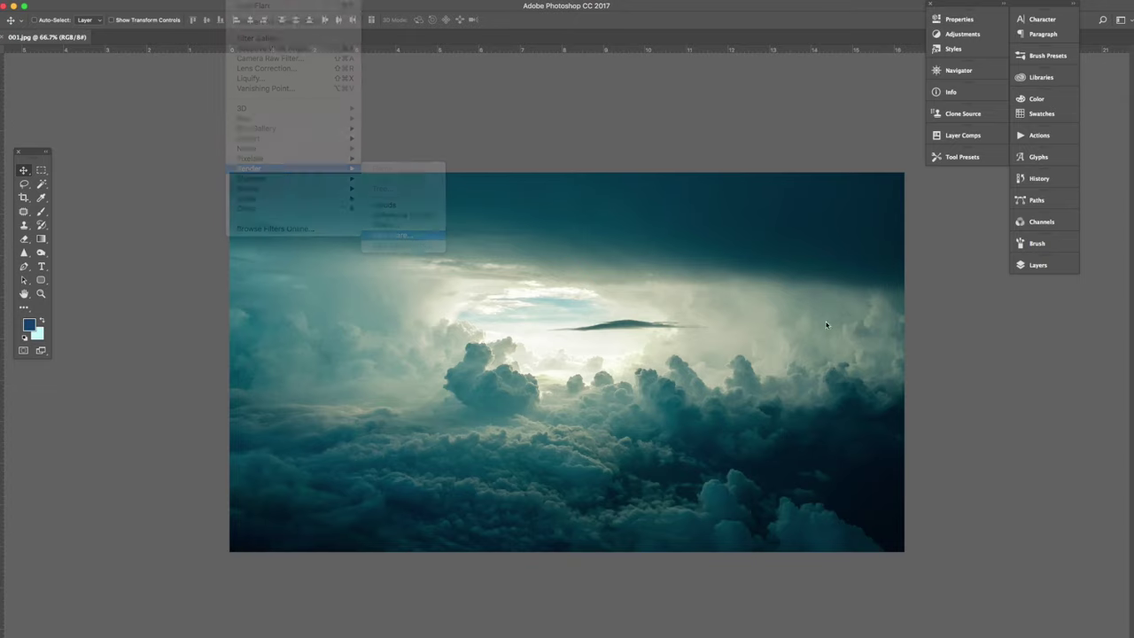
click(814, 440)
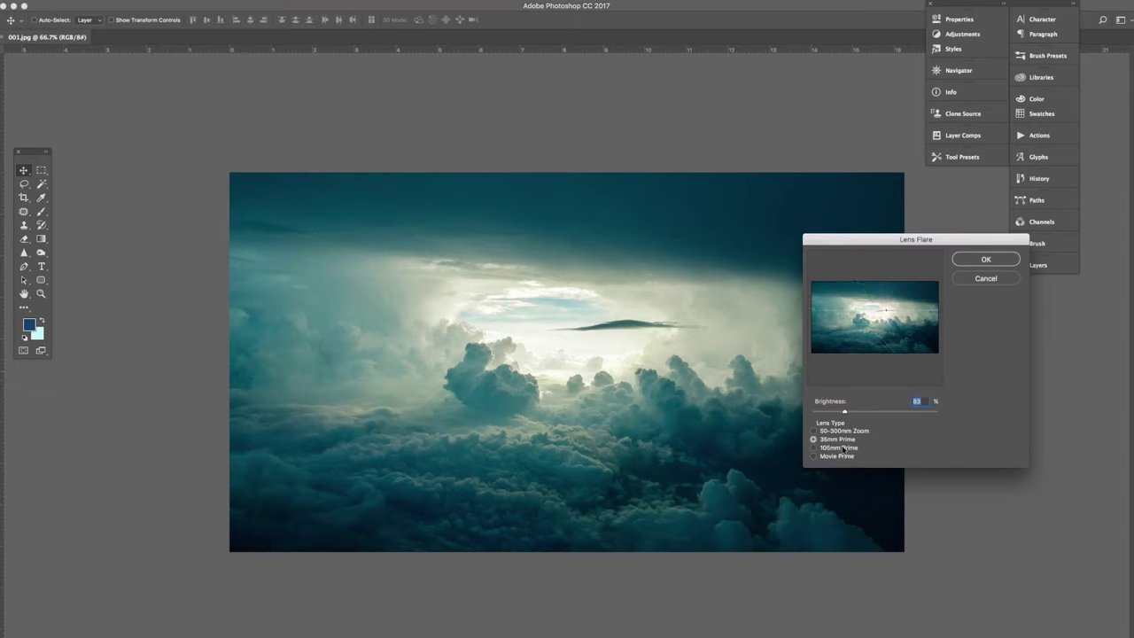
click(867, 308)
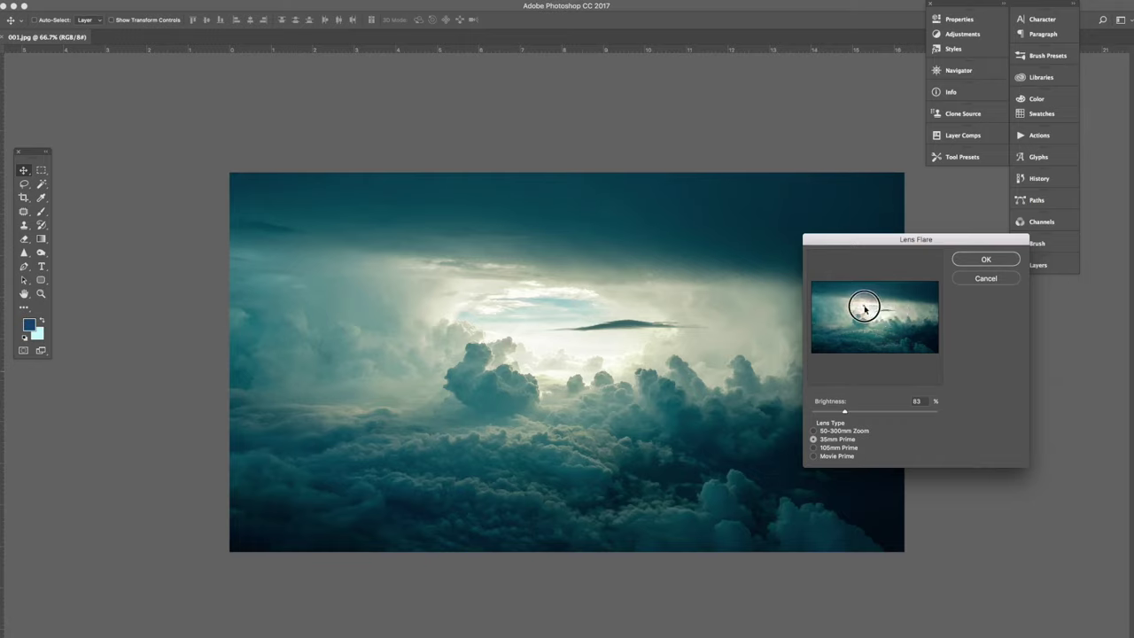
click(1005, 264)
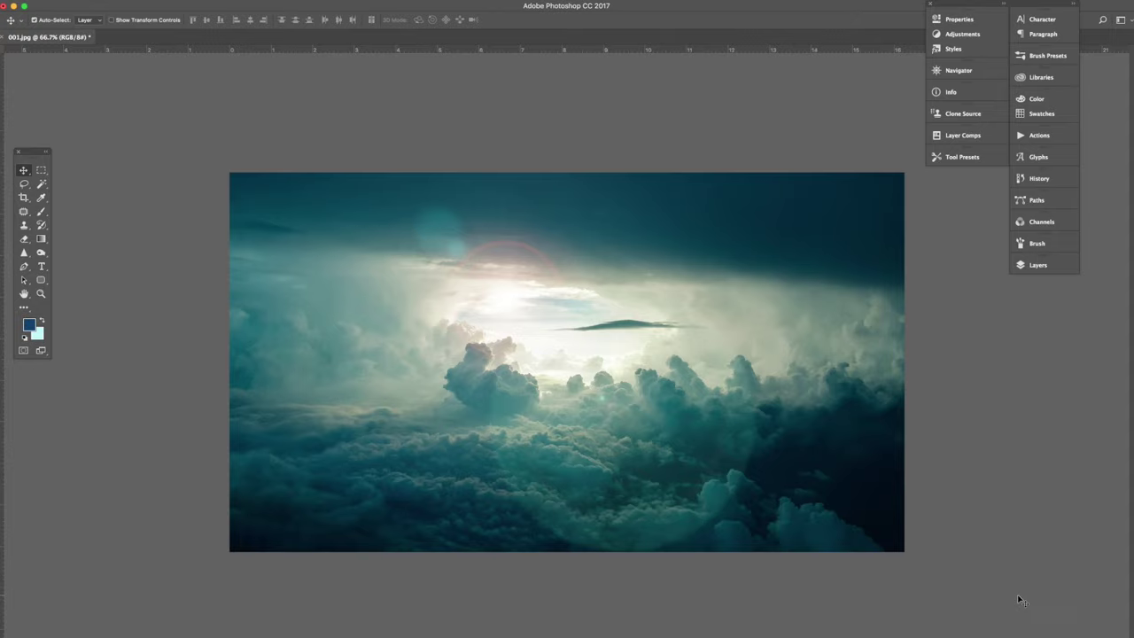
- Save the flared cloud image as the JPEG file 001 copy.jpg and close the document
key(super+s)
click(727, 273)
key(super+w)
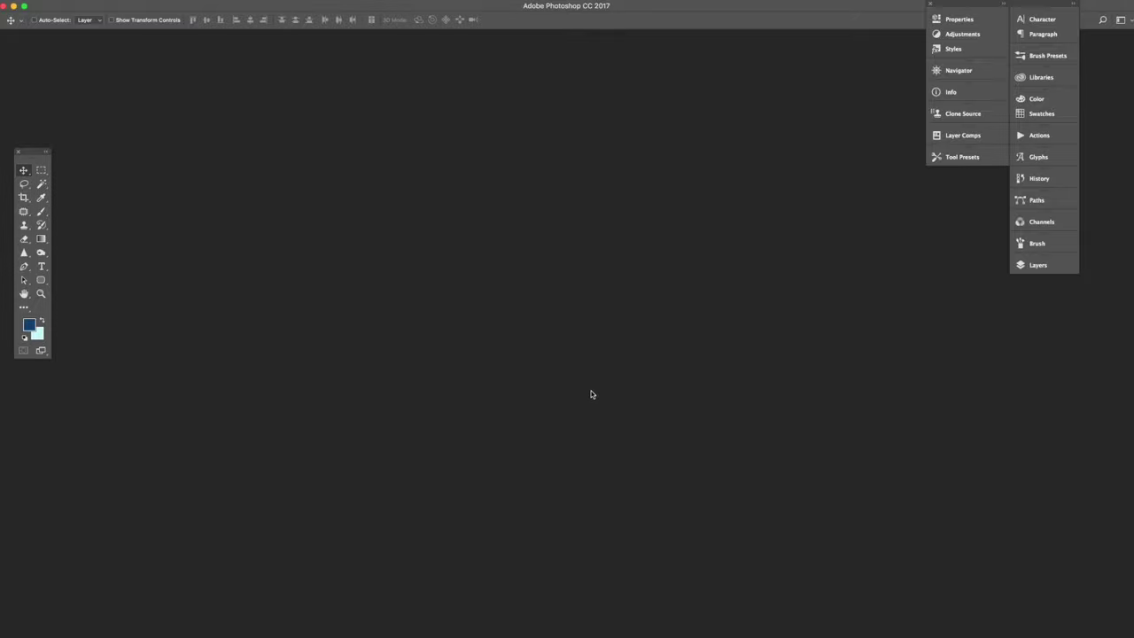
- Open the sunset sea image 002.jpg from the same folder
key(super+o)
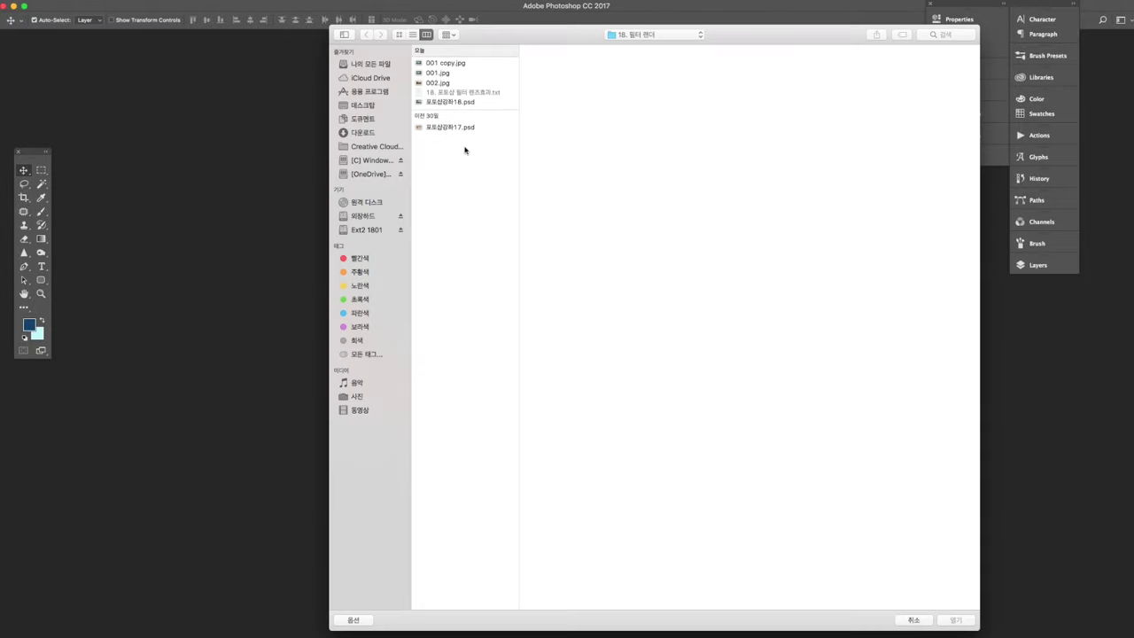
double_click(439, 82)
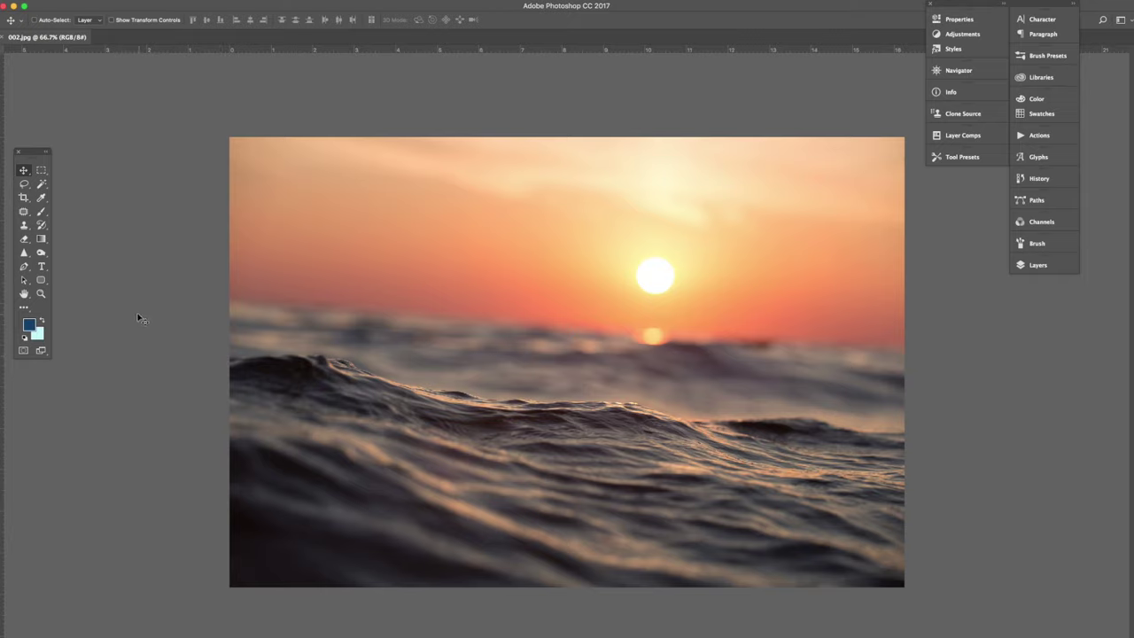
- Apply a 105mm Prime lens flare centred on the sun's reflection at the horizon of the sunset photo
click(237, 2)
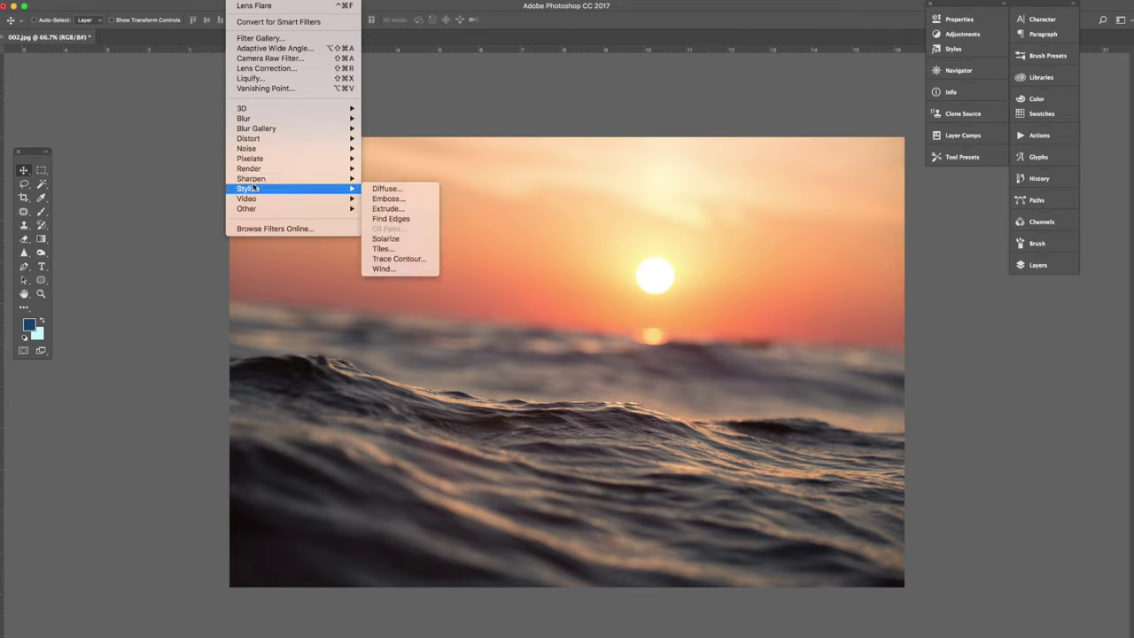
mouse_move(341, 168)
click(392, 235)
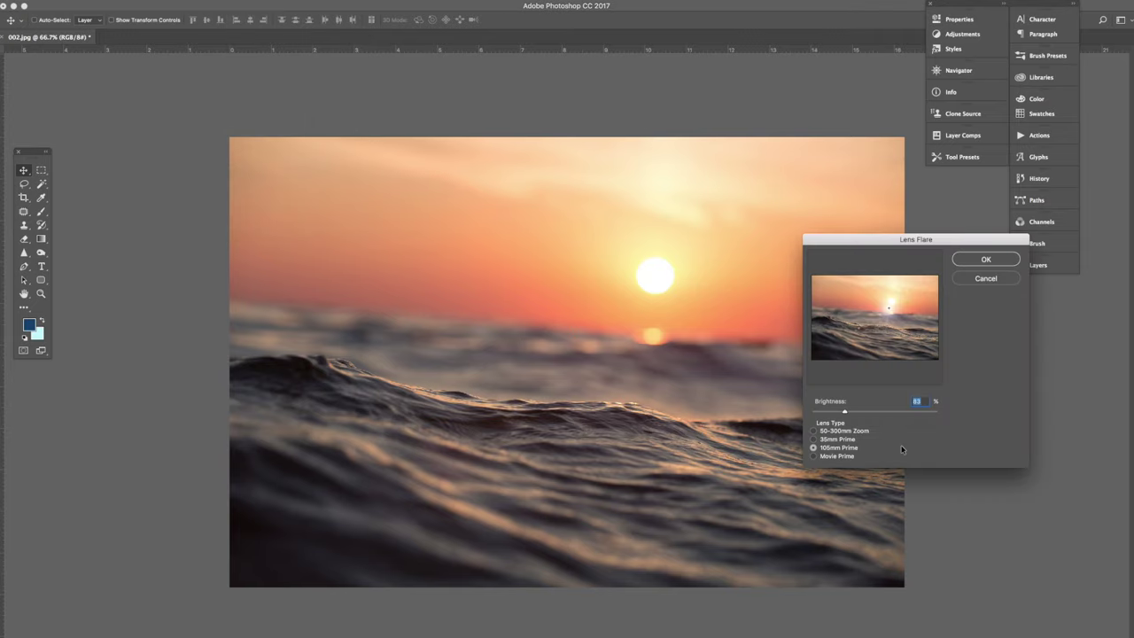
click(890, 305)
click(989, 262)
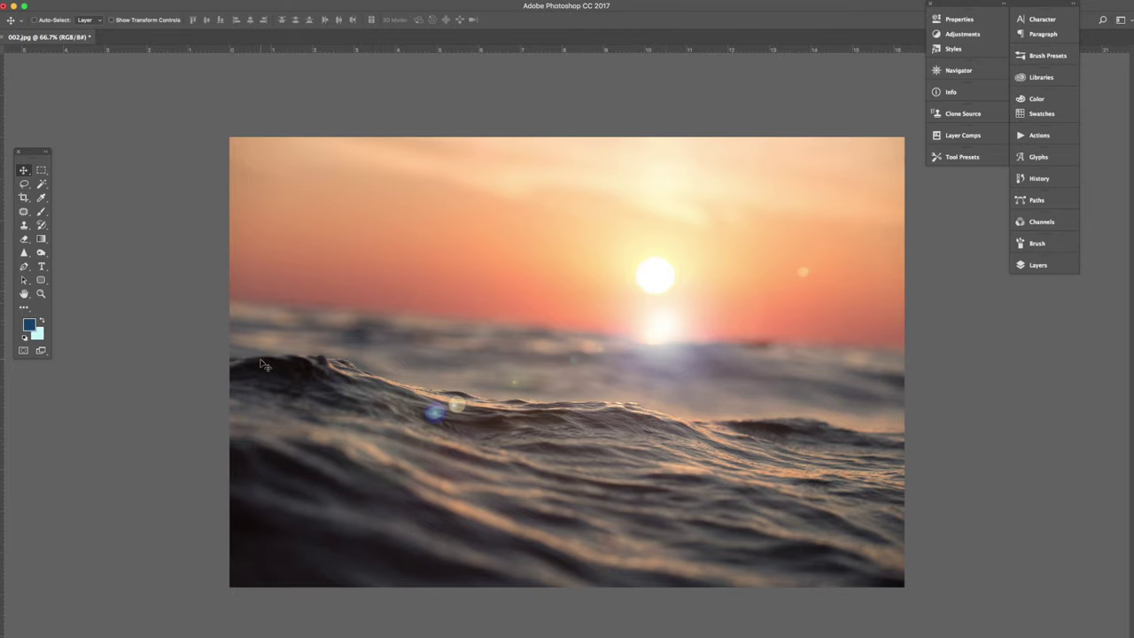
key(super)
key(super+shift+s)
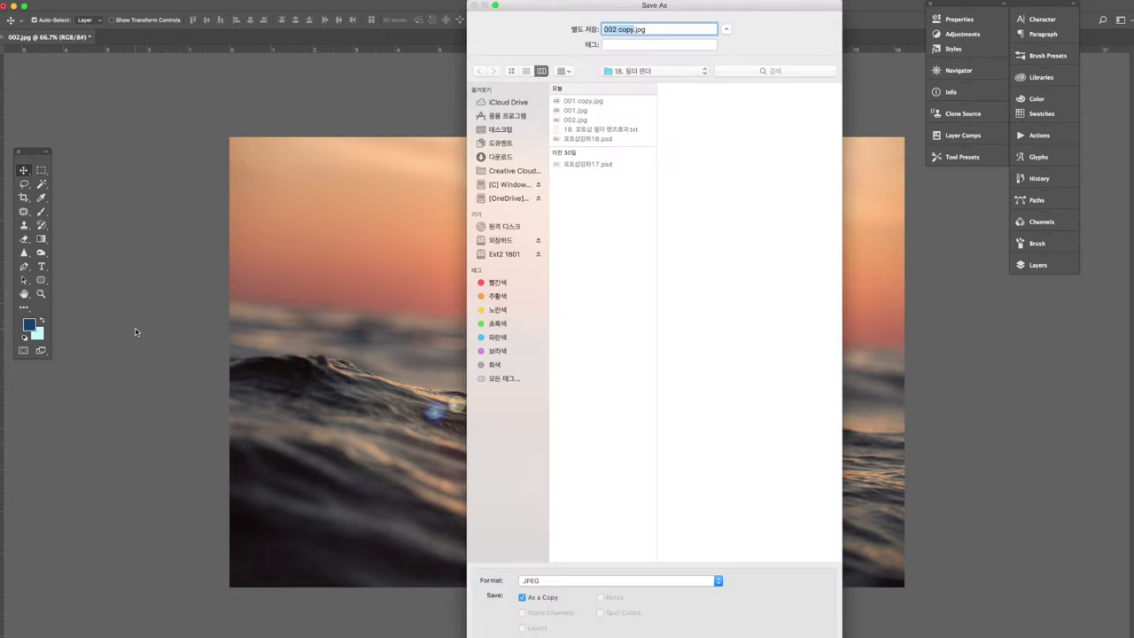
key(Escape)
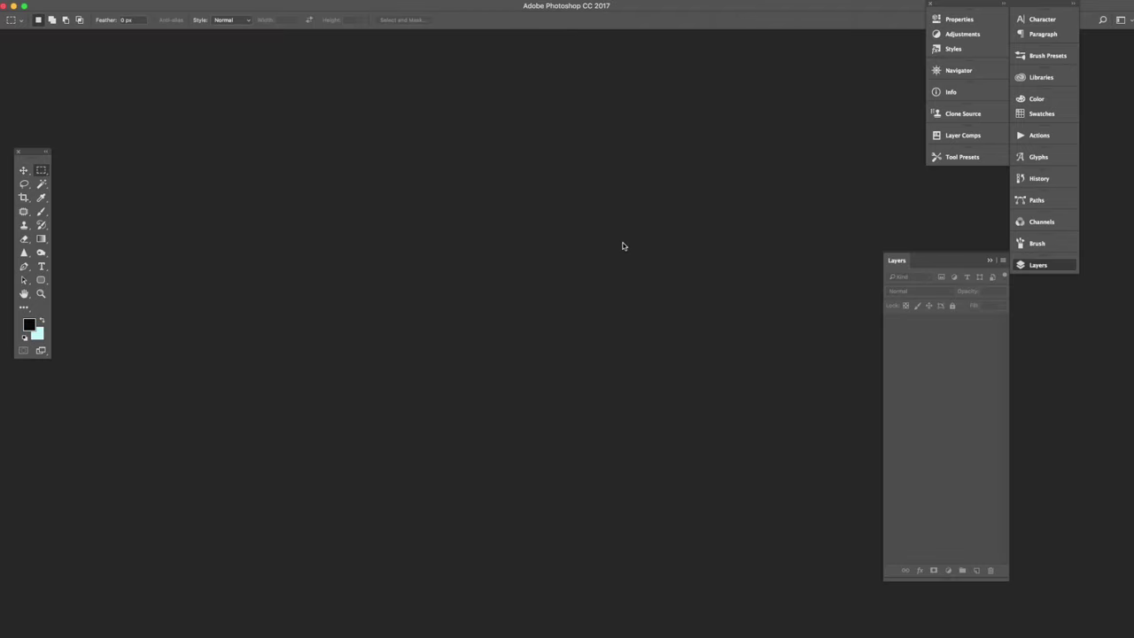
- Create a new 697 x 677 pixel RGB document at 300 pixels/inch and fill its background with black
key(super+n)
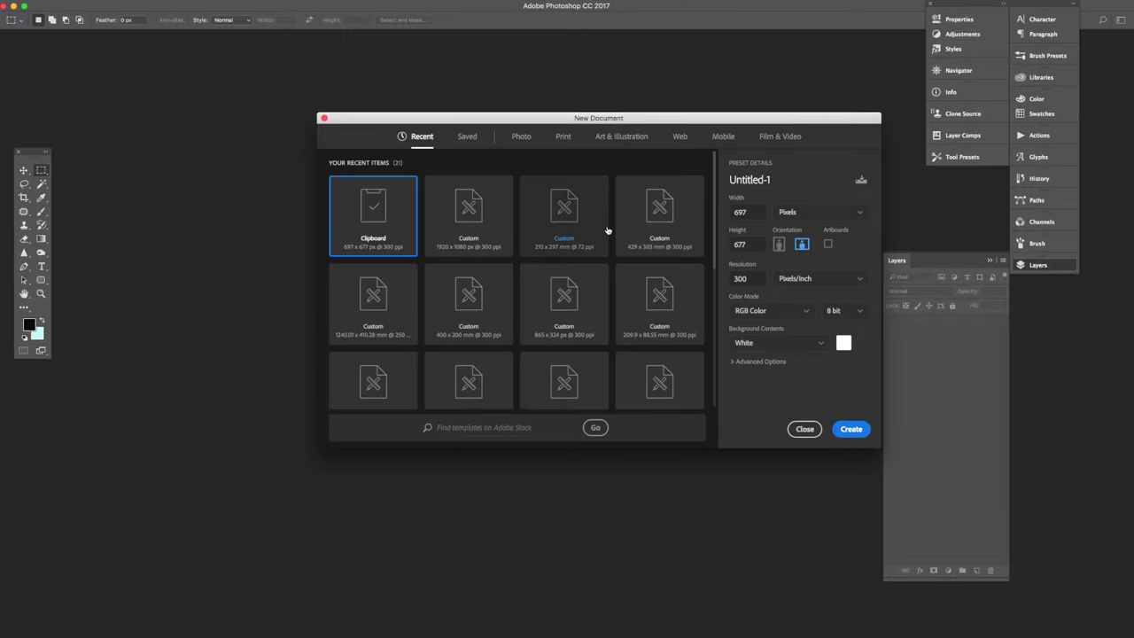
click(851, 430)
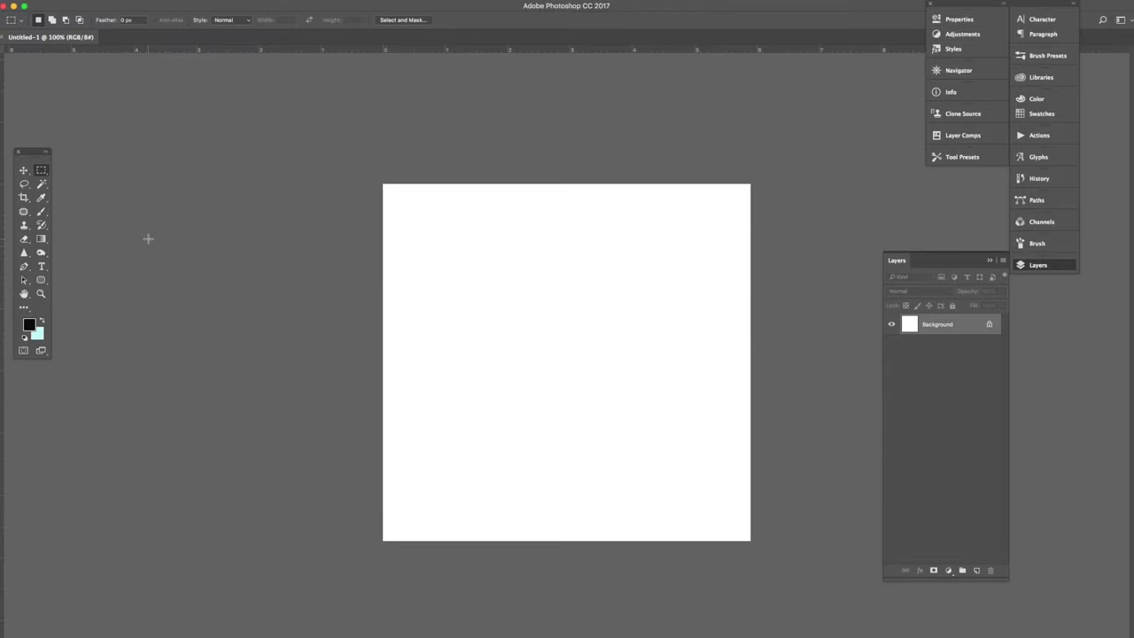
click(24, 170)
key(alt+BackSpace)
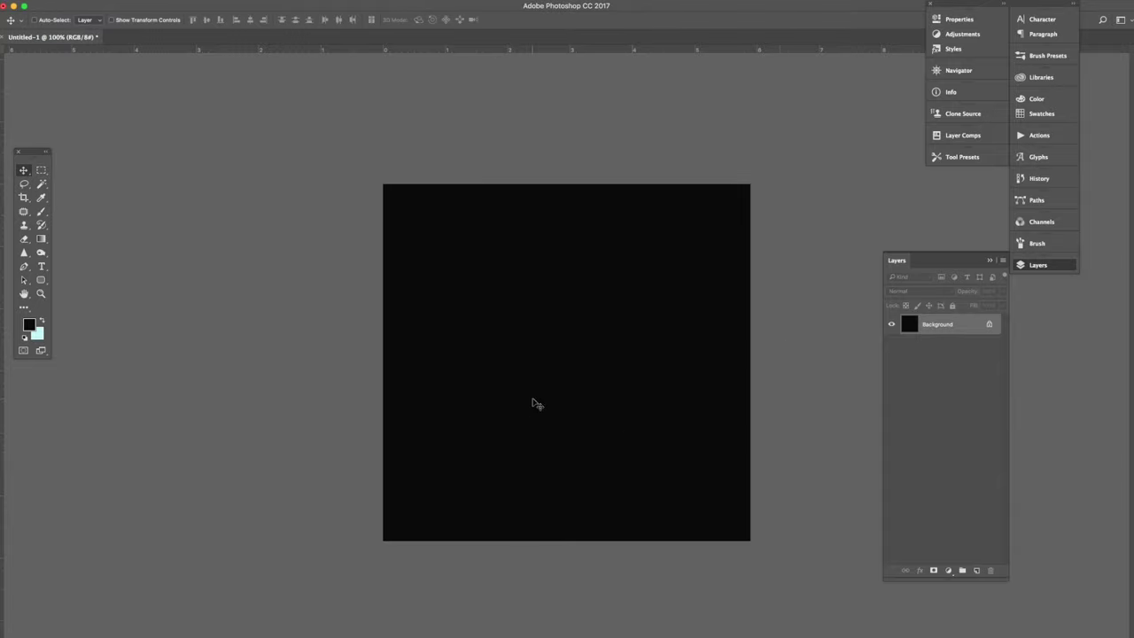
- Apply a 105mm Prime lens flare with 92% brightness at the centre of the black canvas
click(241, 2)
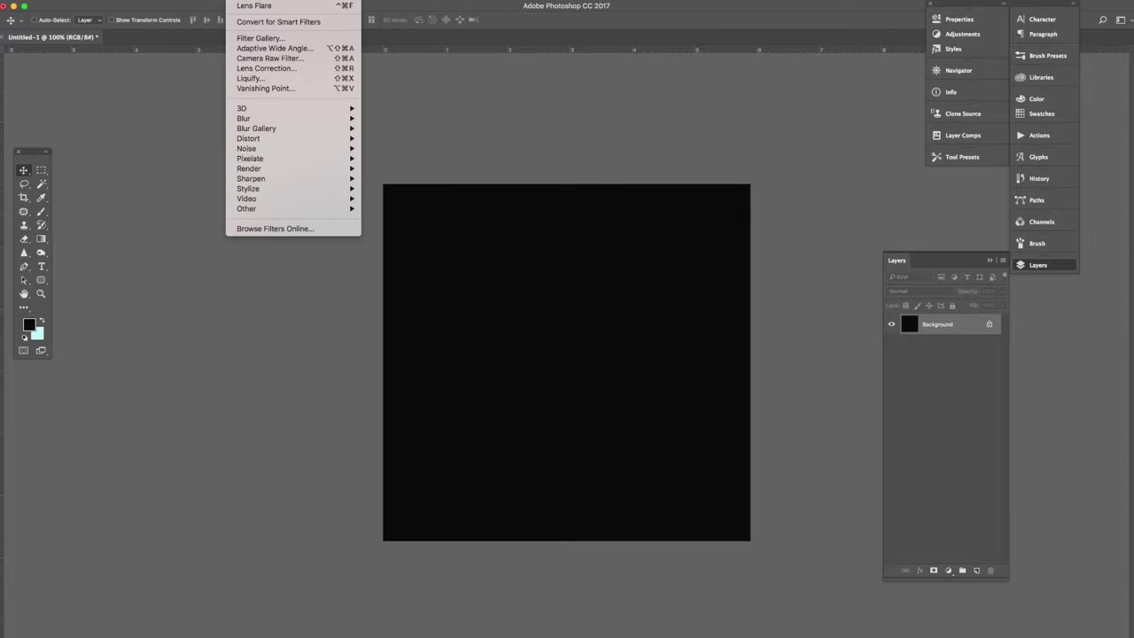
mouse_move(257, 168)
click(403, 236)
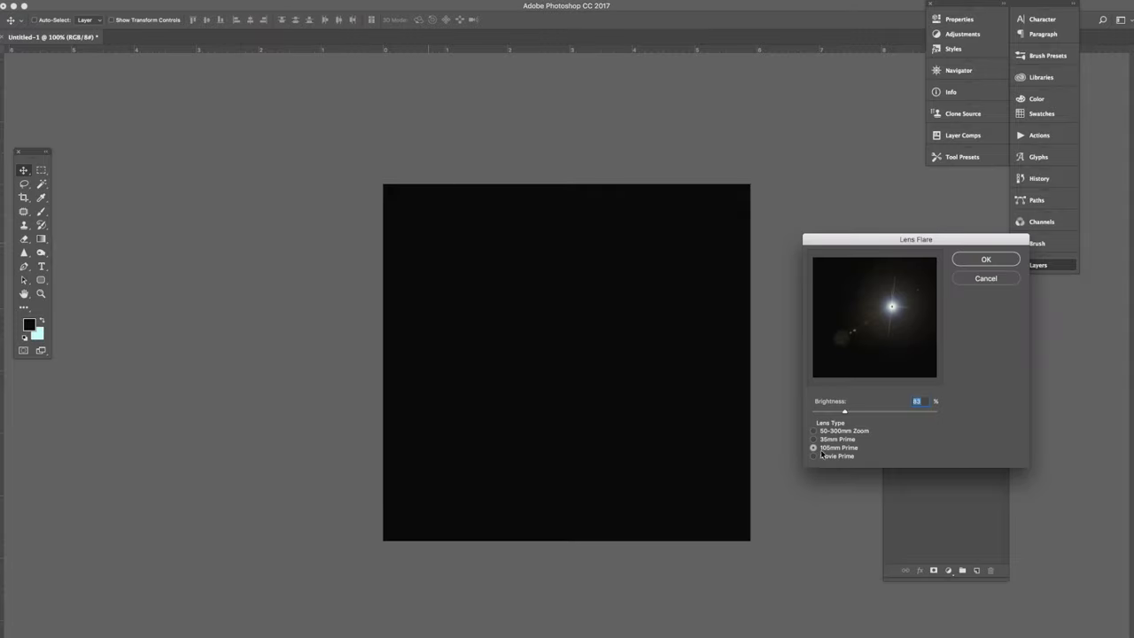
text(92)
click(875, 318)
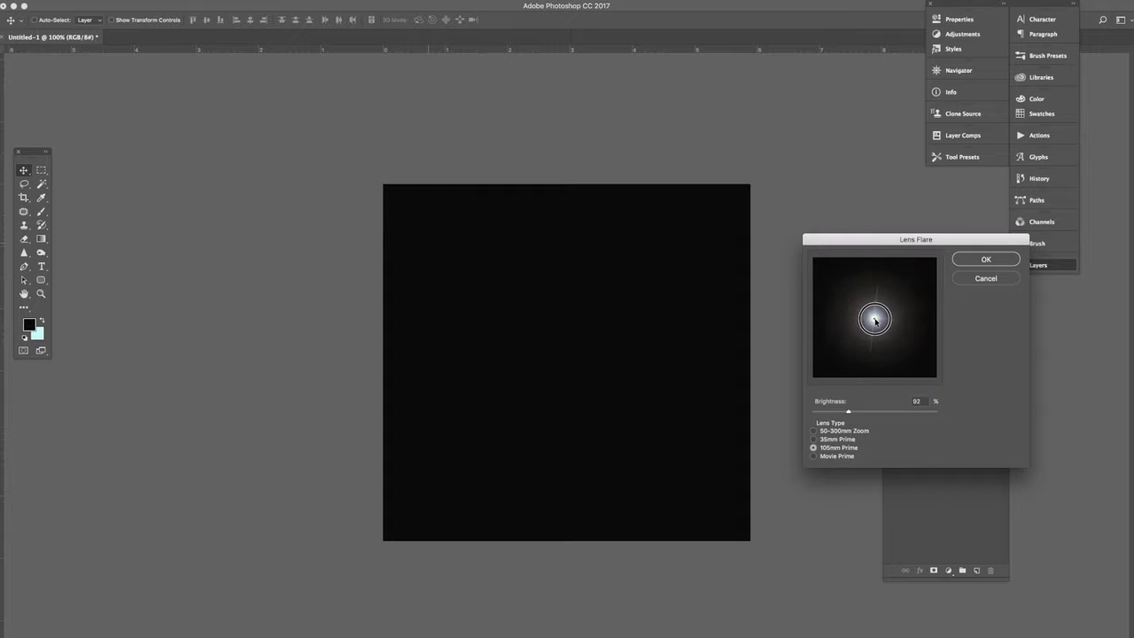
click(1001, 263)
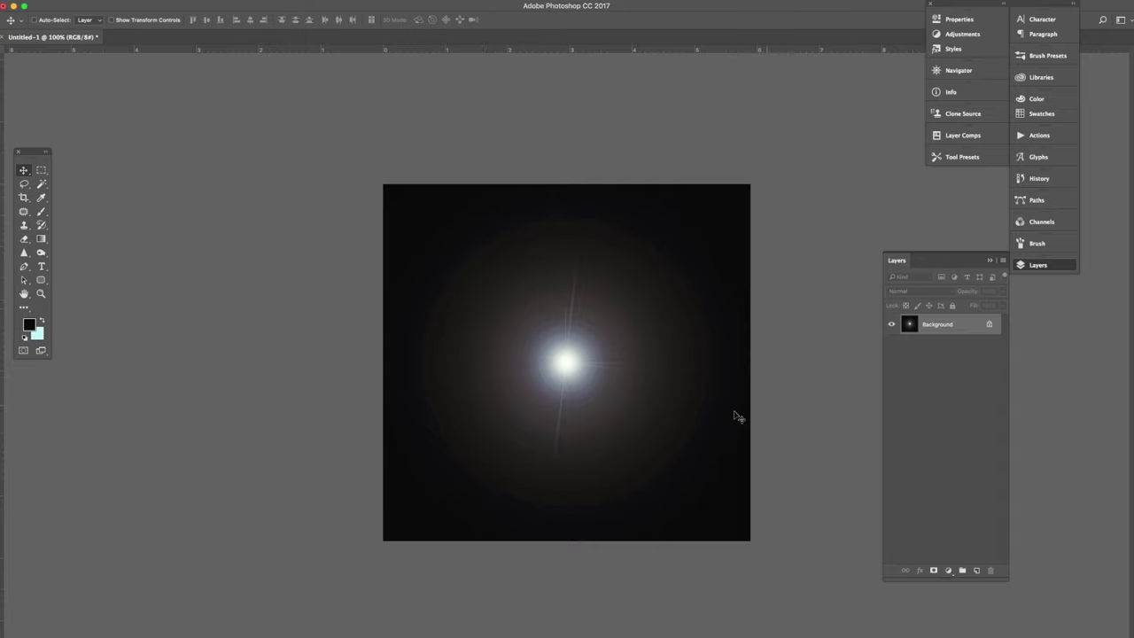
- Raise the shadow input level with Levels to darken the faint halo around the flare
key(super+l)
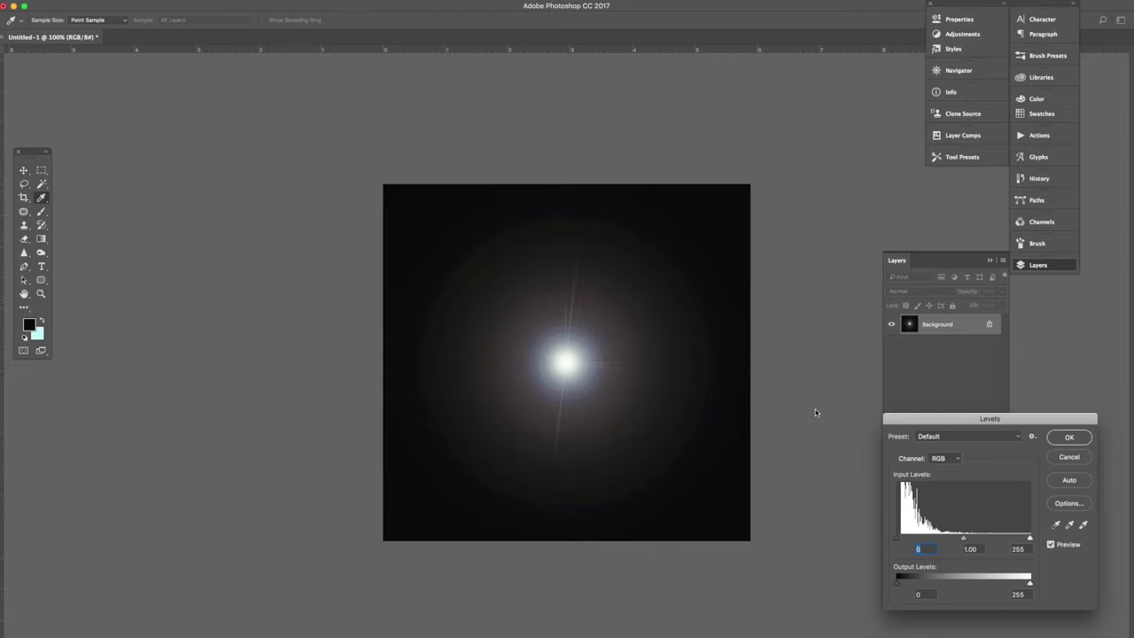
drag(1031, 539, 1002, 539)
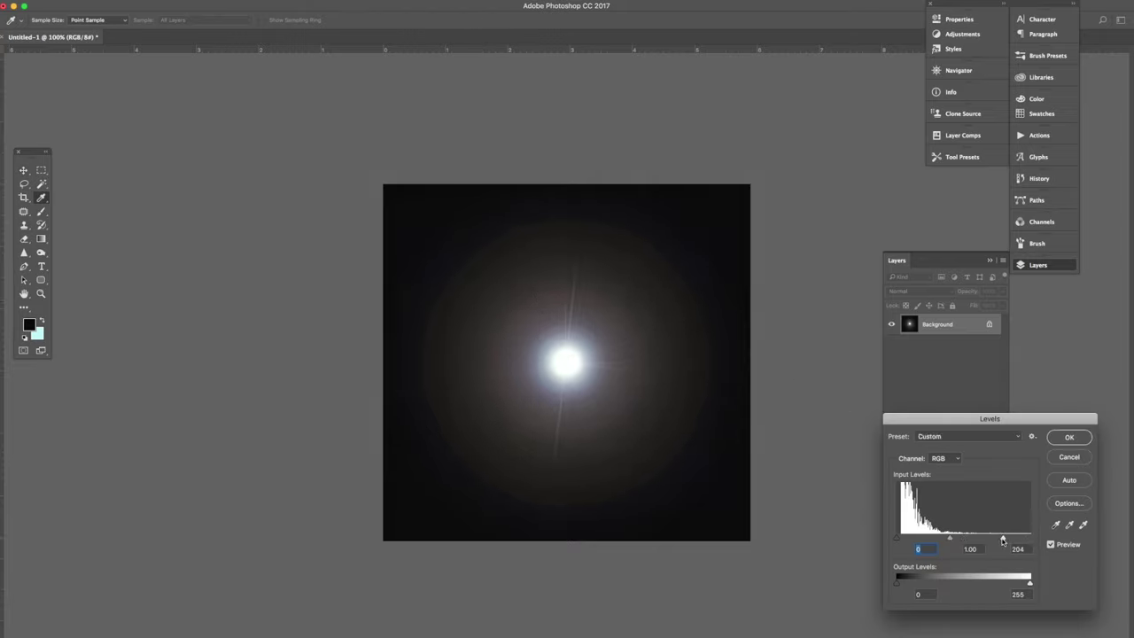
key(super+z)
drag(907, 540, 922, 539)
click(1060, 439)
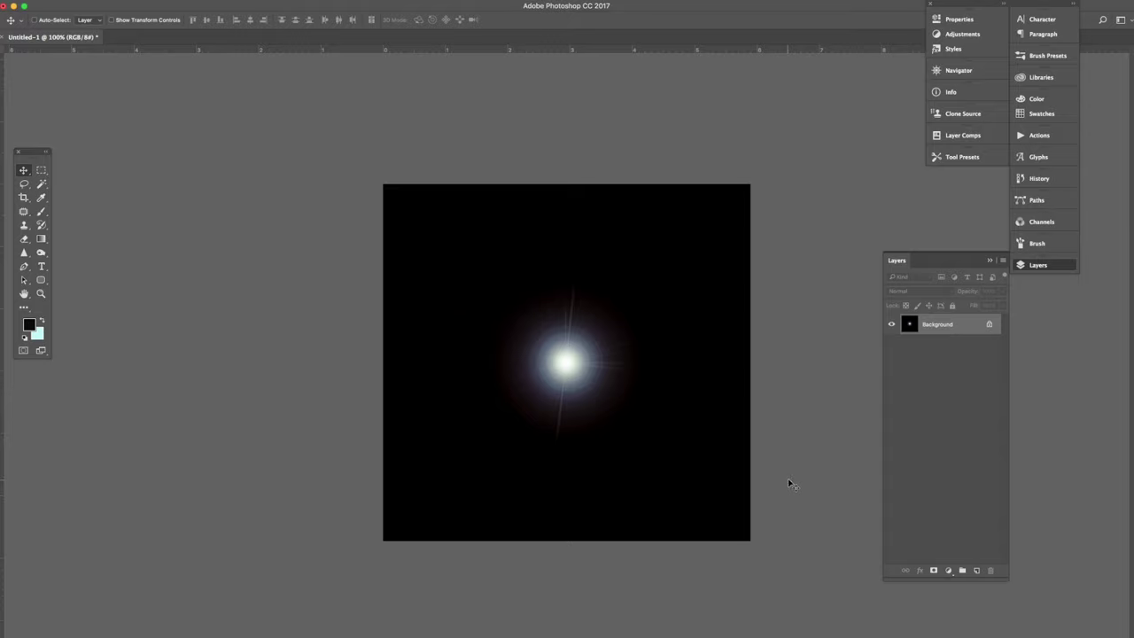
- Convert the locked background to a regular layer named Layer 0 and duplicate it
double_click(938, 324)
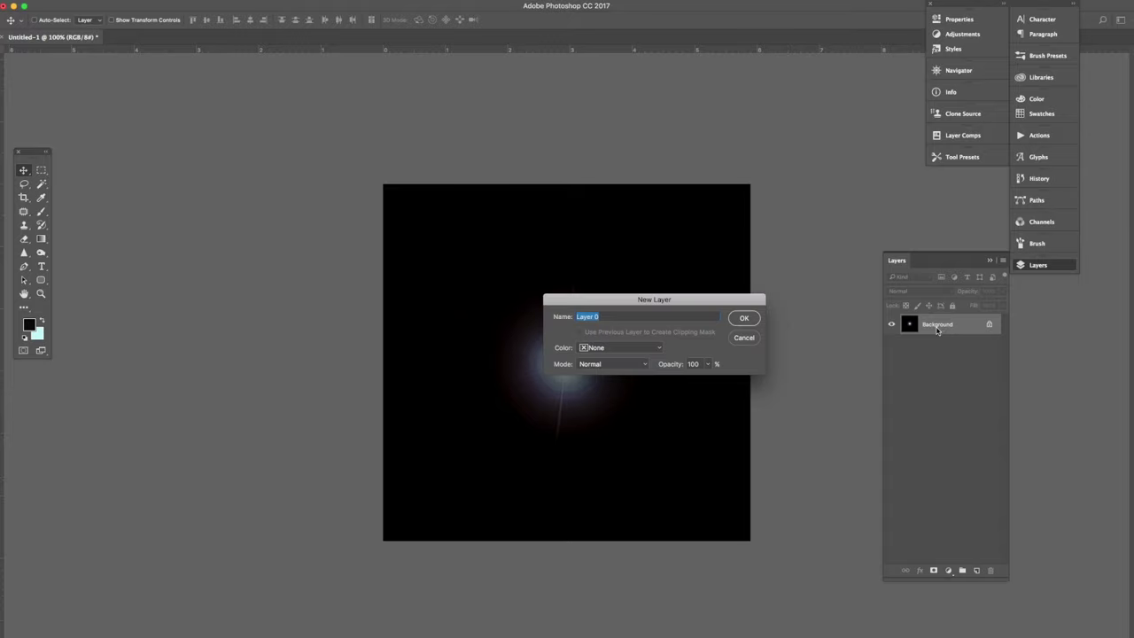
click(743, 319)
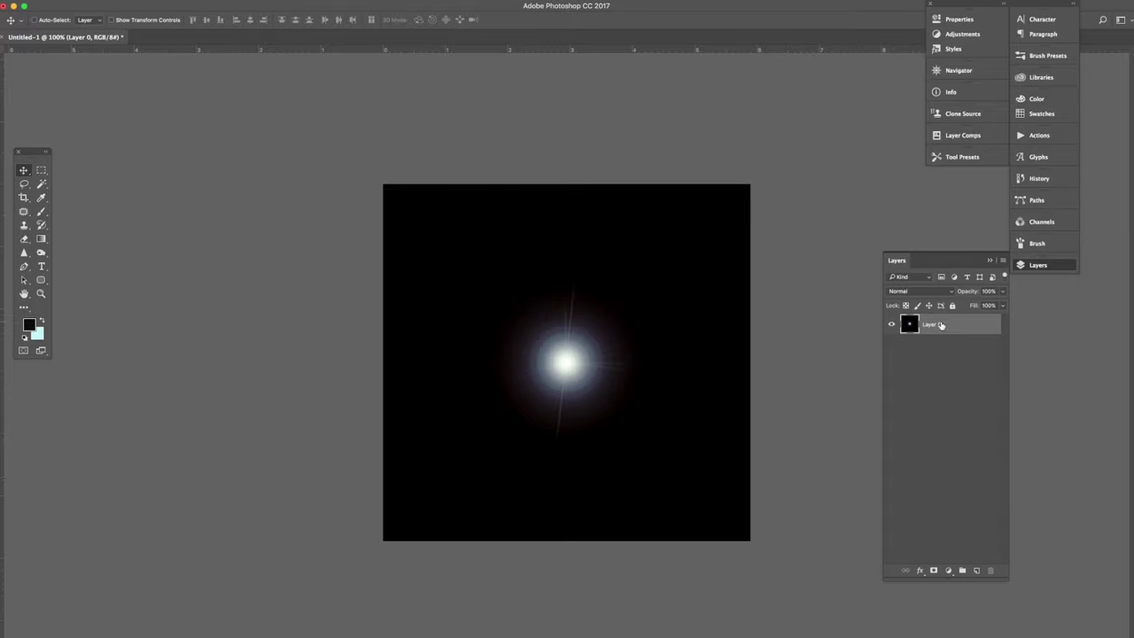
drag(942, 325, 976, 571)
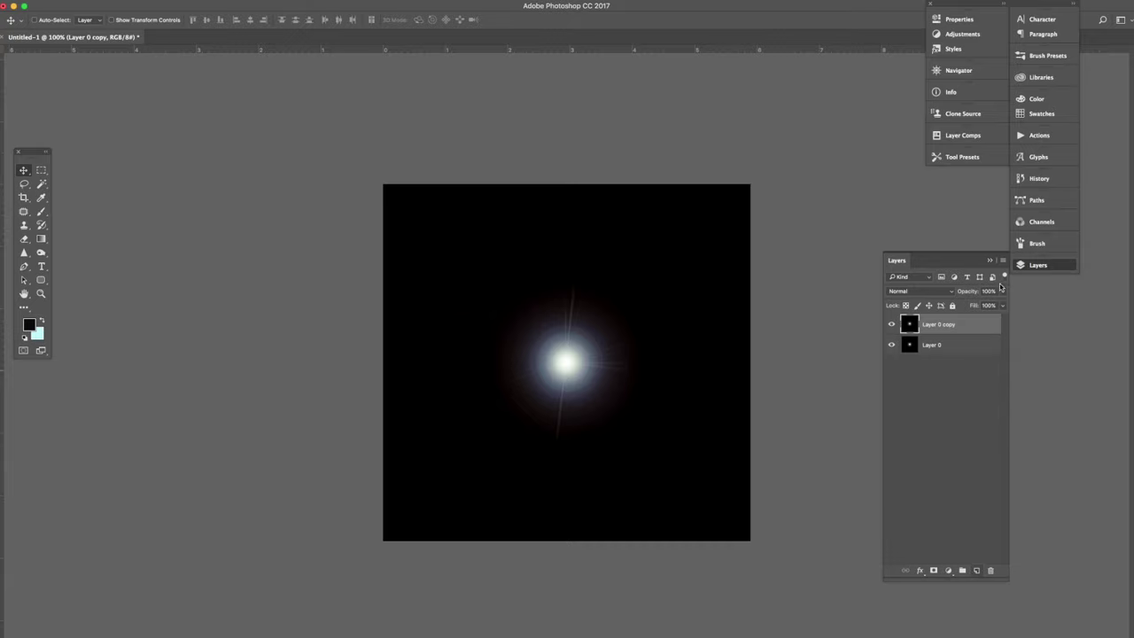
- Transform the duplicated flare layer, squashing its height and widening it into a thin horizontal light streak
key(super+t)
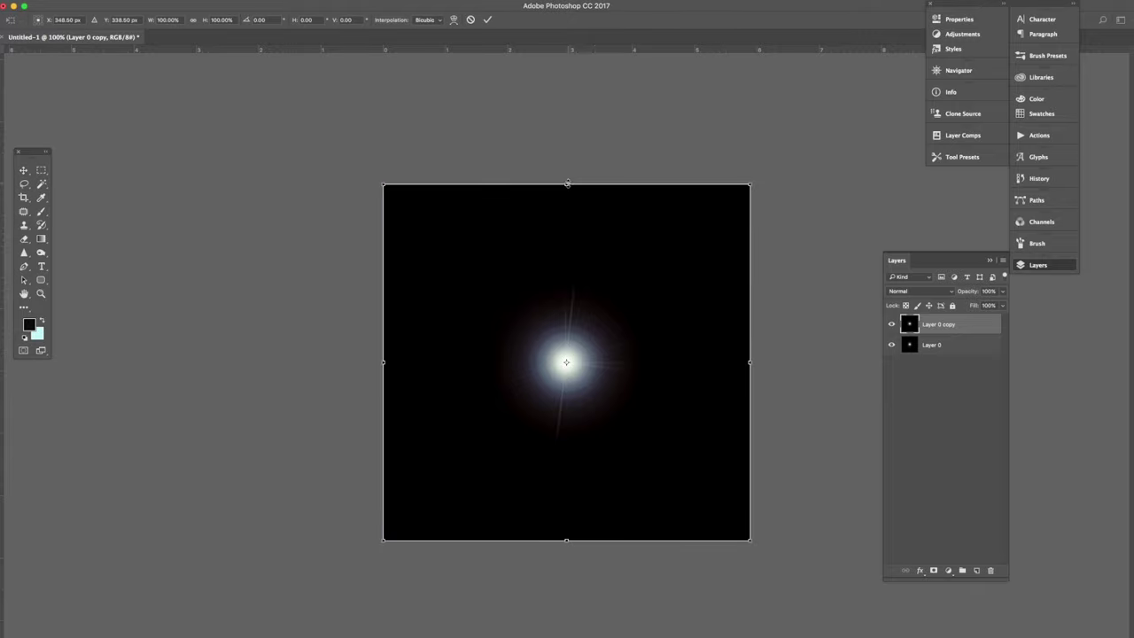
drag(567, 182, 567, 351)
drag(750, 365, 890, 371)
key(Return)
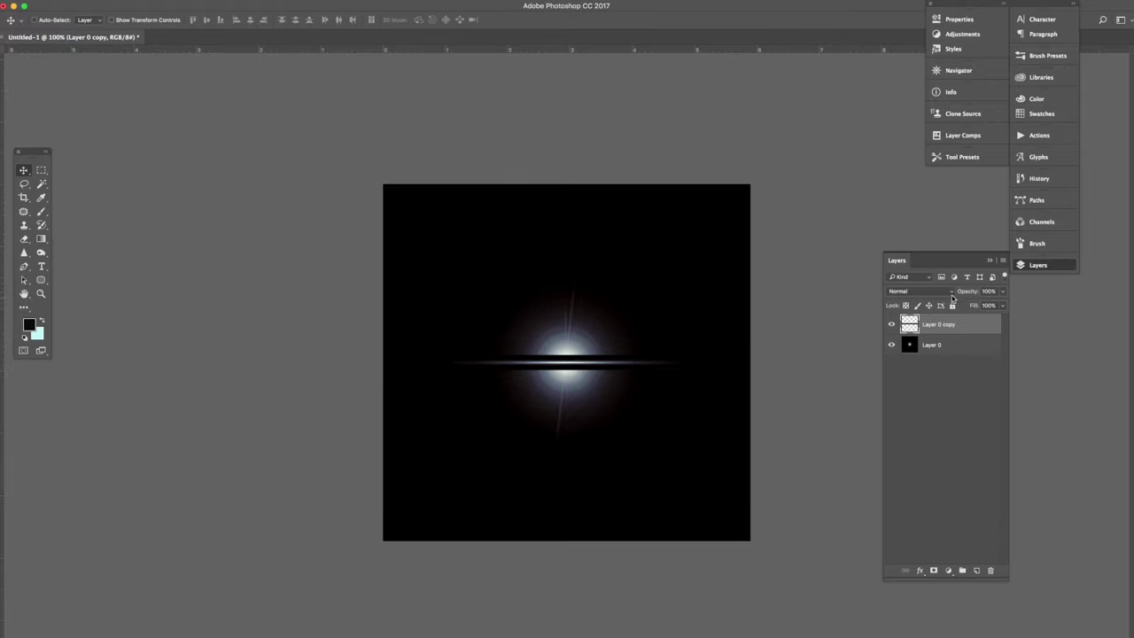
- Set the streak layer's blend mode to Screen and align the streak with the flare's bright core
click(952, 293)
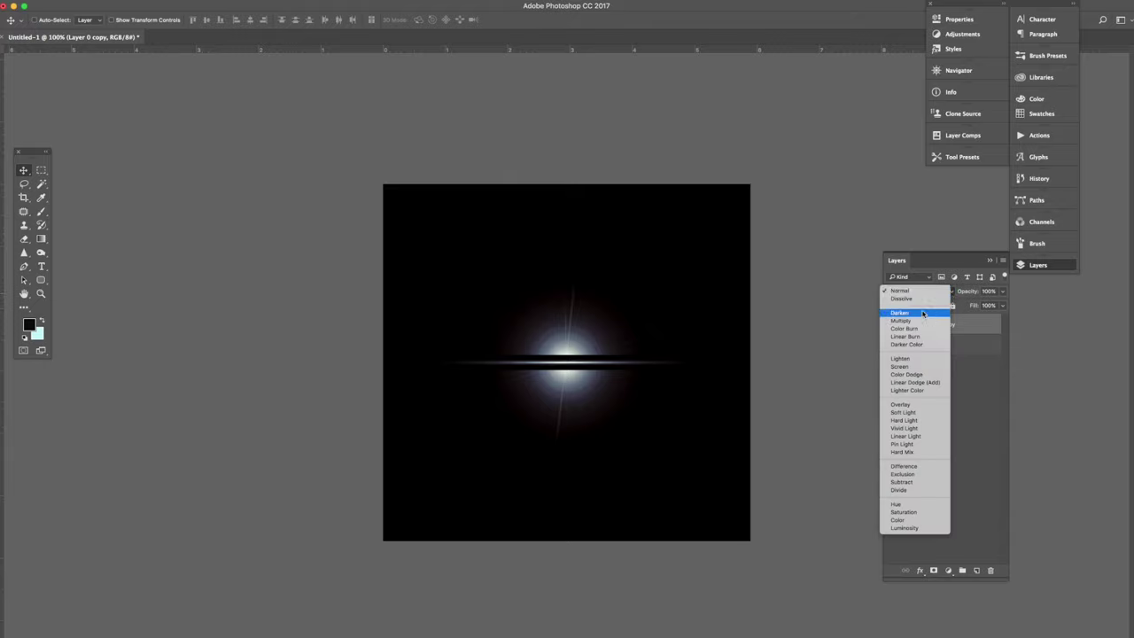
click(918, 366)
click(922, 290)
click(623, 364)
mouse_move(623, 366)
mouse_down()
mouse_move(610, 469)
mouse_move(618, 379)
mouse_move(608, 363)
mouse_up()
- Duplicate the horizontal streak layer and rotate the copy 90 degrees to form a vertical streak
click(939, 326)
drag(939, 326, 976, 571)
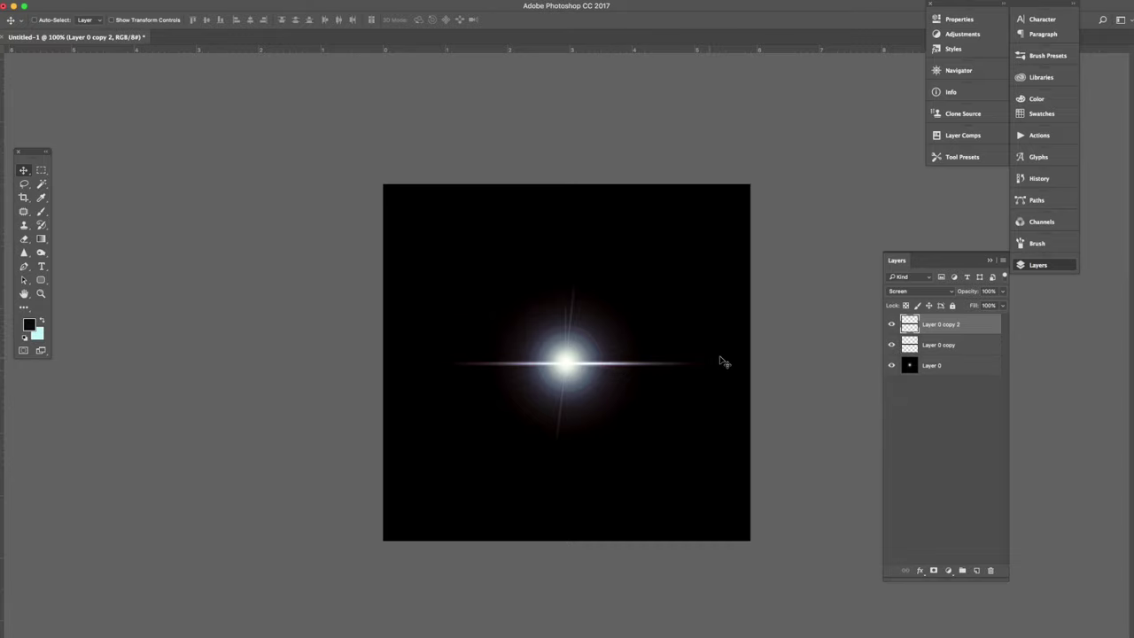
key(ctrl+t)
drag(239, 318, 608, 223)
key(Return)
- Duplicate the horizontal and vertical streak layers together and rotate the copies 45 degrees into diagonal streaks
shift+click(938, 352)
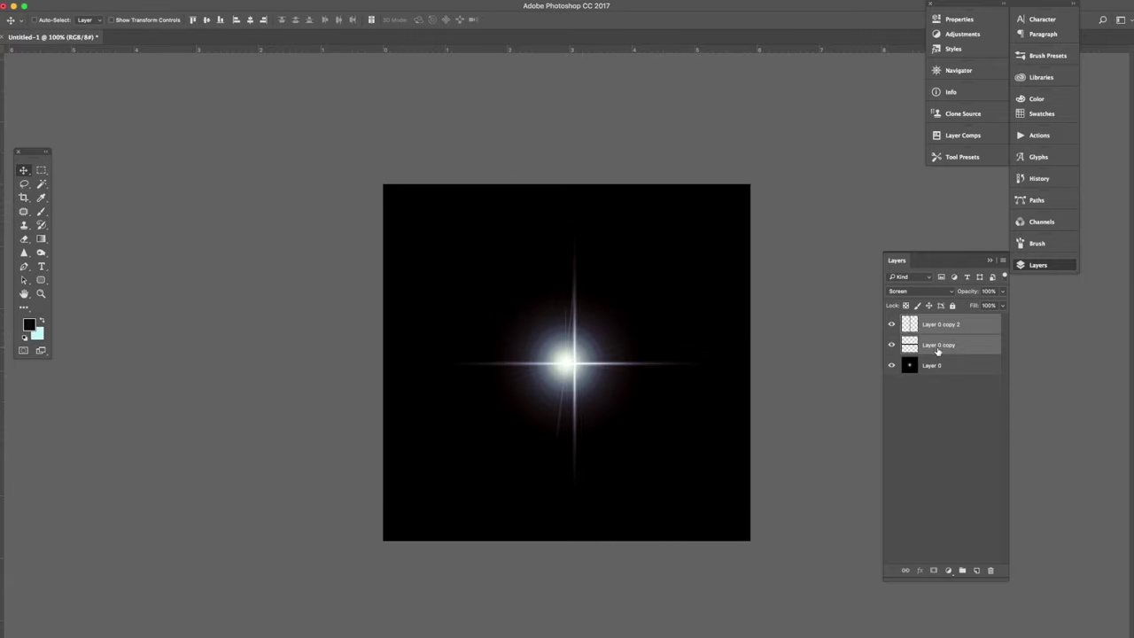
drag(957, 345, 977, 571)
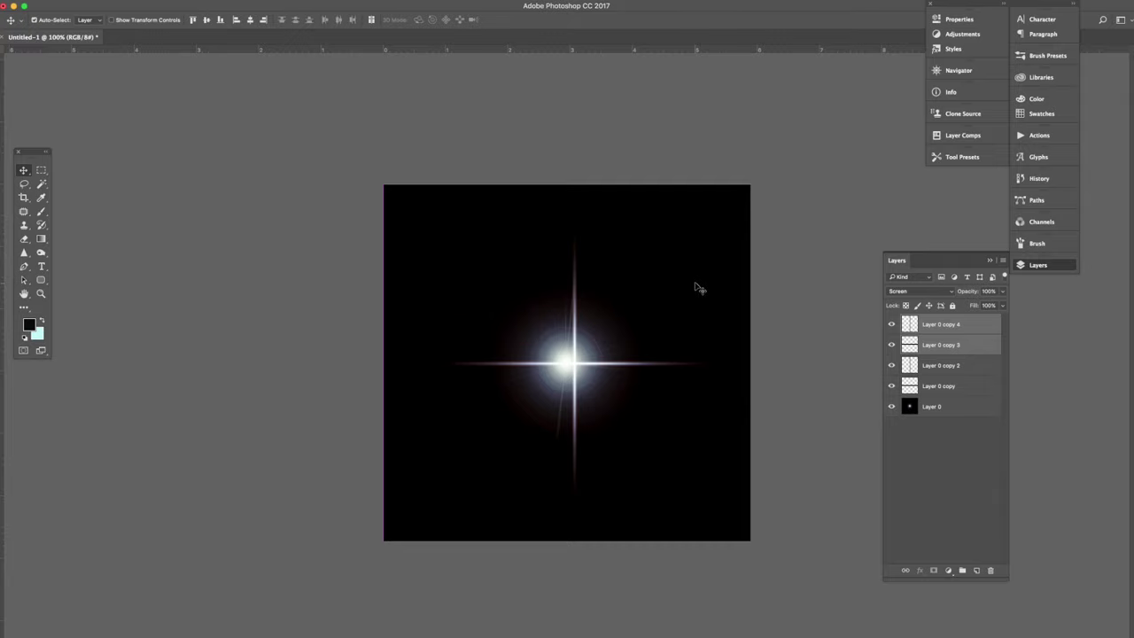
key(ctrl+t)
drag(181, 381, 308, 166)
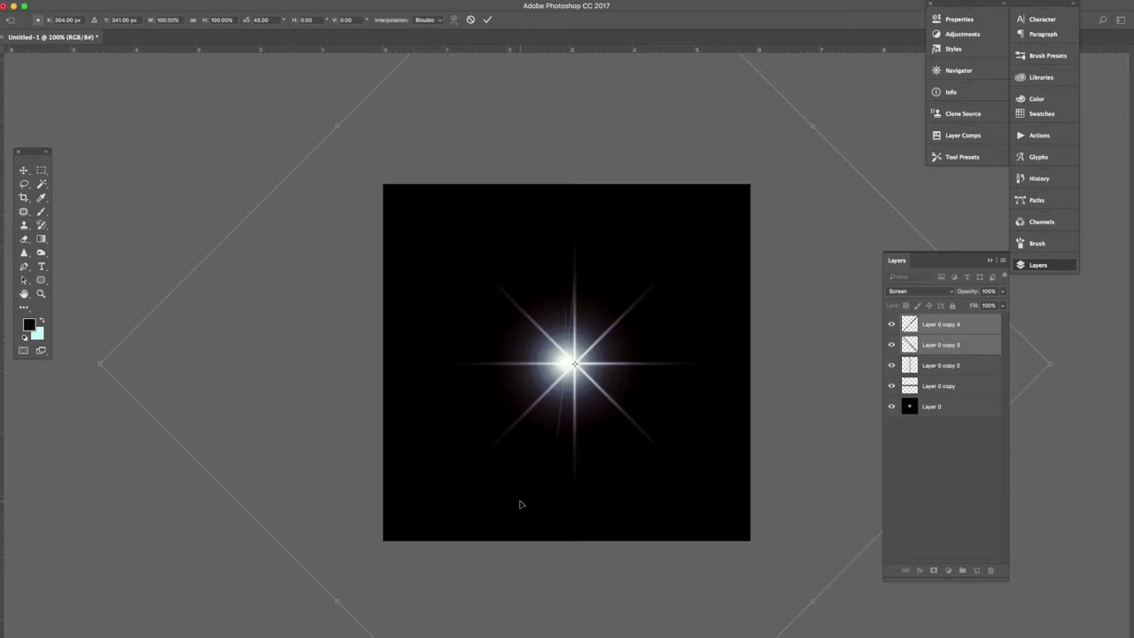
key(Return)
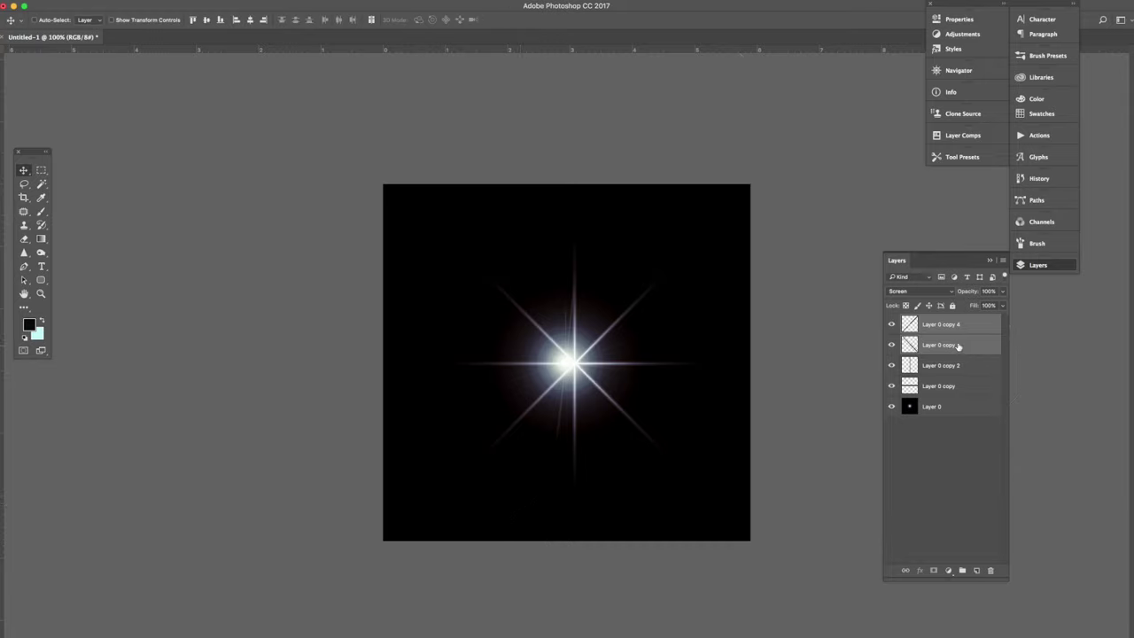
- Scale the two diagonal streaks down around their centre so they are shorter than the main cross
key(super+t)
drag(818, 120, 727, 222)
key(Return)
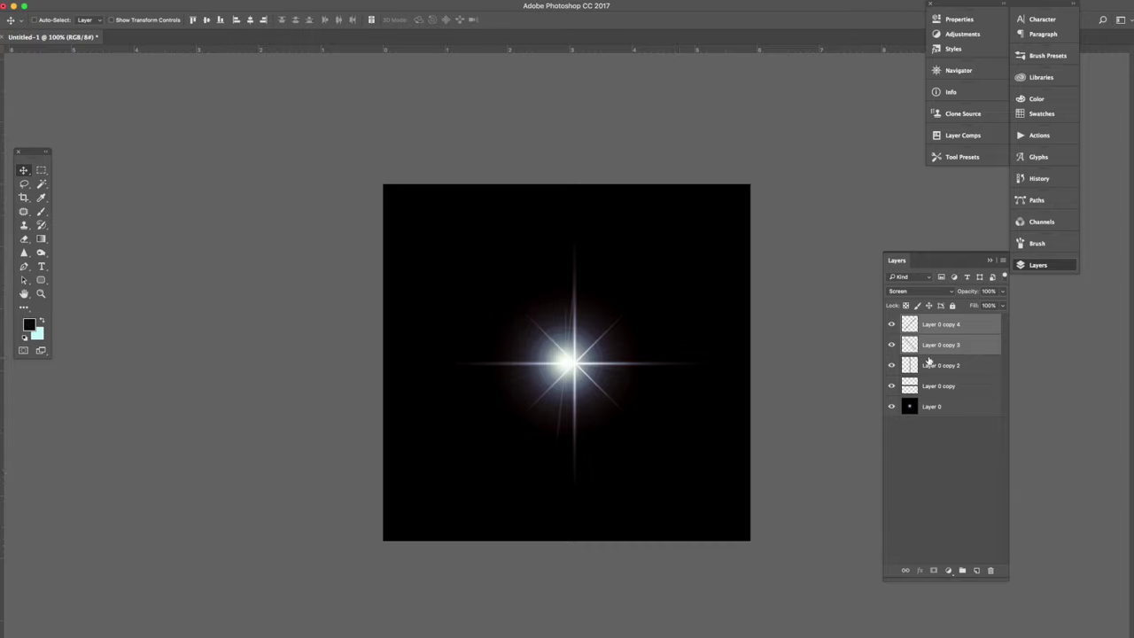
- Select all five layers and align their centres so the glow and the streaks meet at one point
click(961, 322)
shift+click(951, 408)
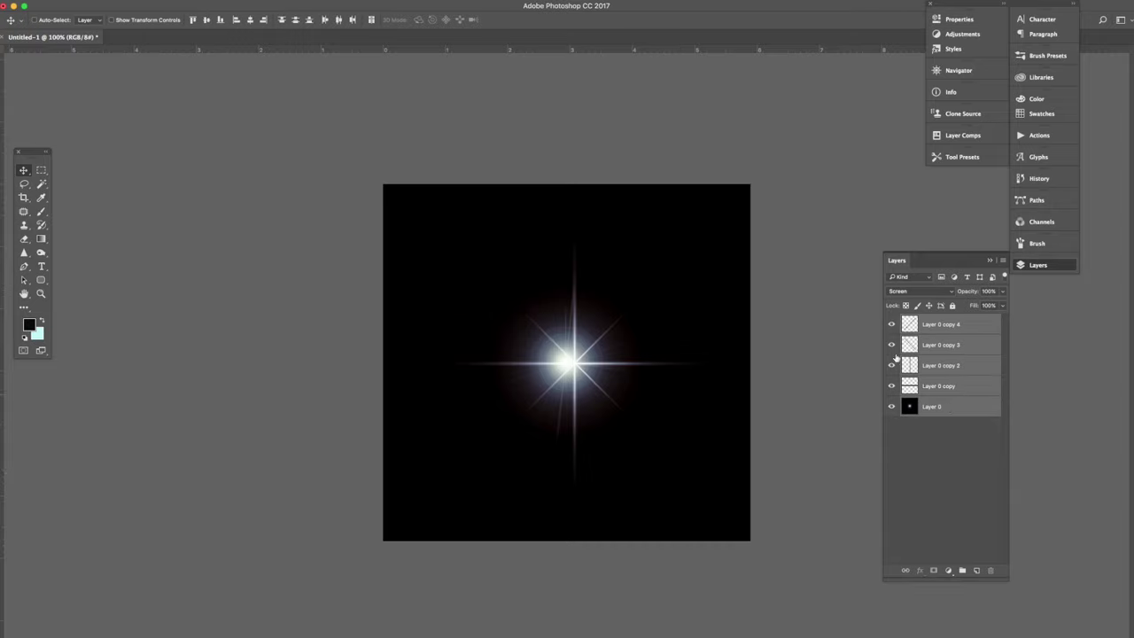
click(193, 21)
click(250, 22)
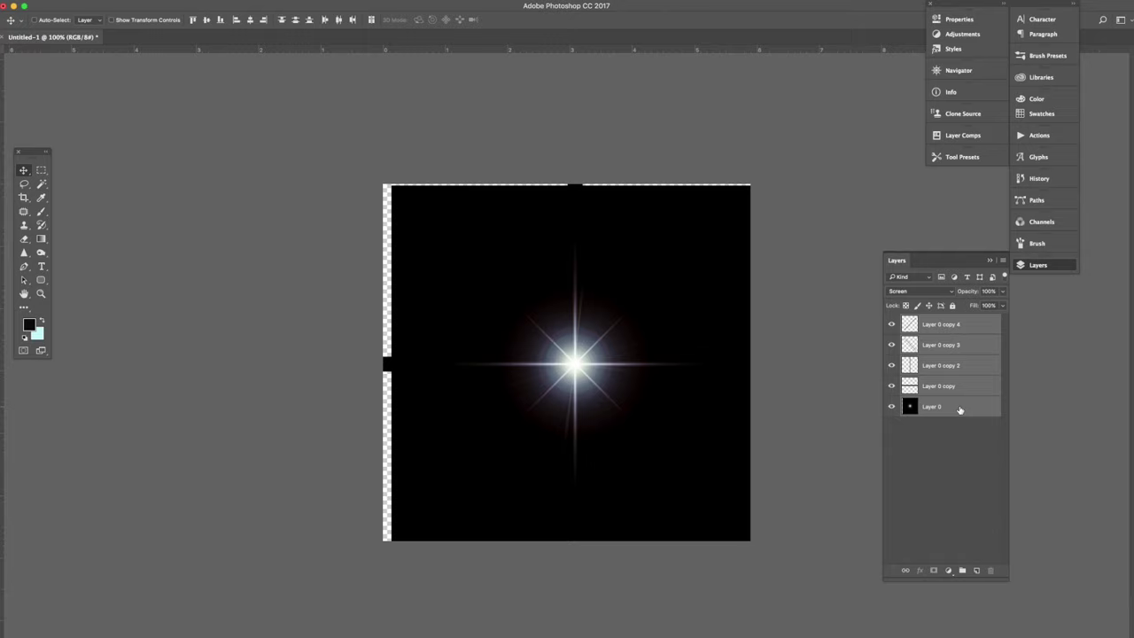
- Merge all the flare and streak layers into a single layer
click(935, 327)
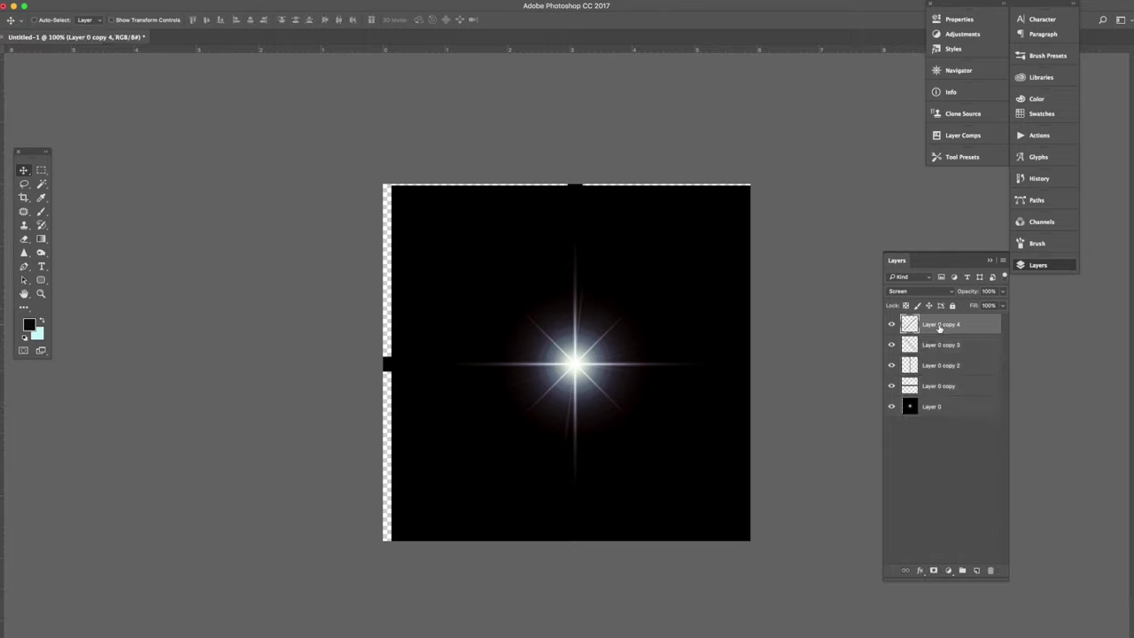
shift+click(942, 410)
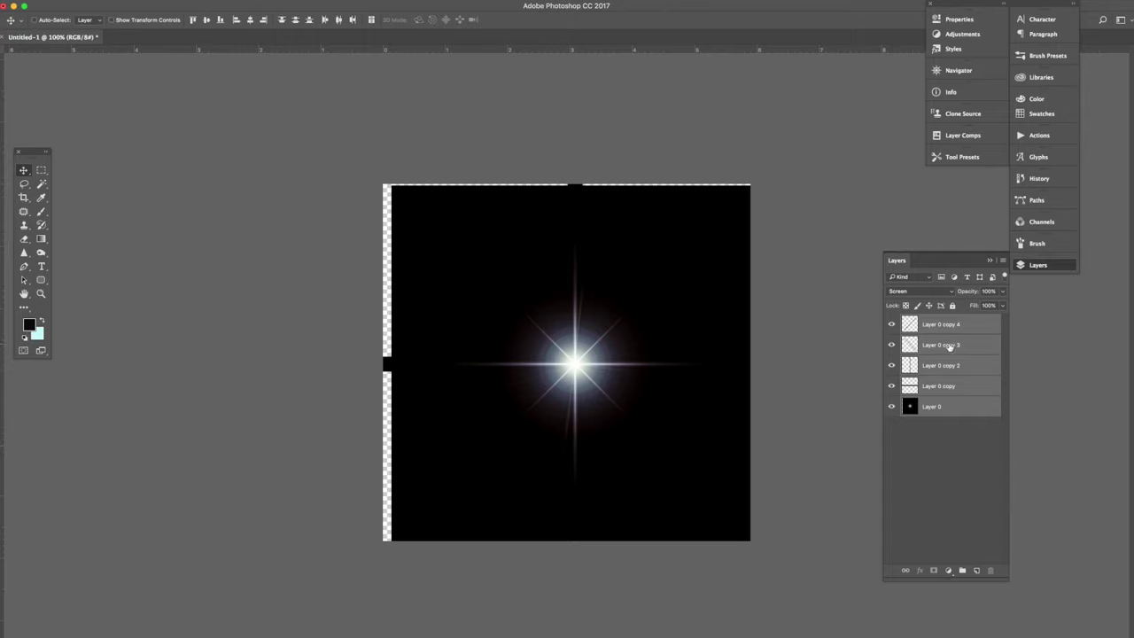
right_click(965, 410)
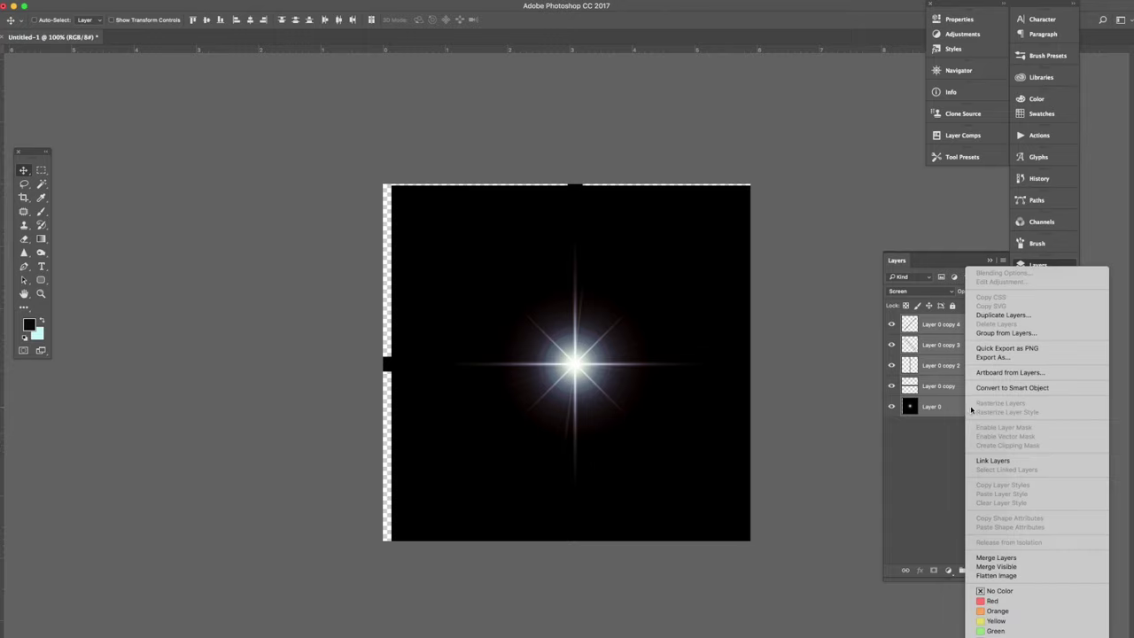
click(1015, 558)
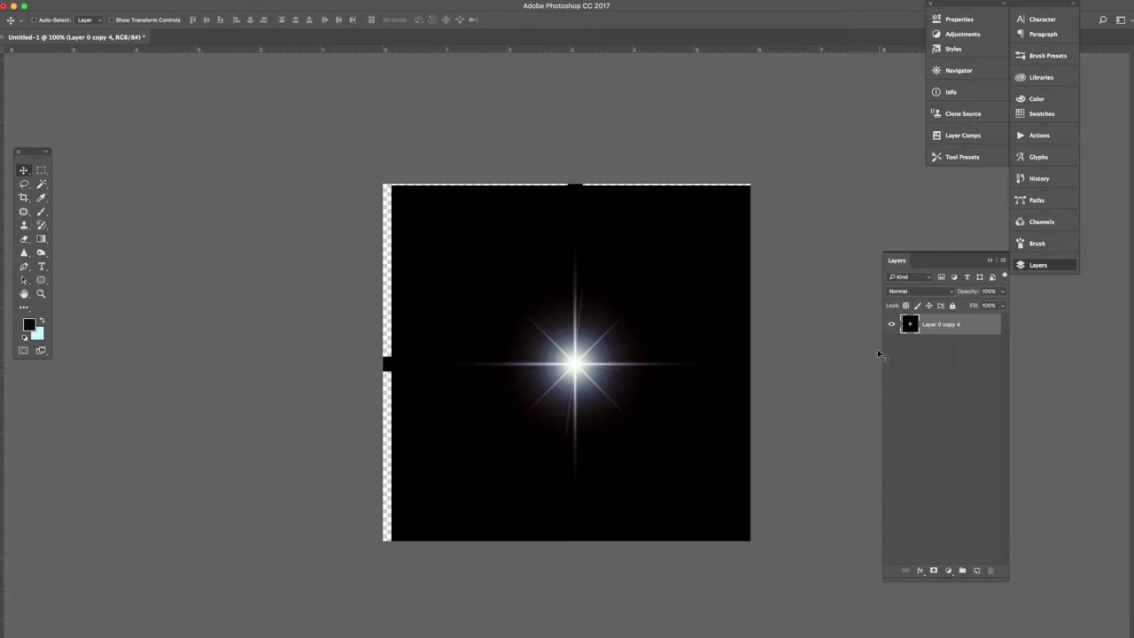
- Shift the merged star flare slightly left to centre it on the canvas and float the document in its own window
drag(701, 406, 684, 411)
drag(133, 36, 702, 107)
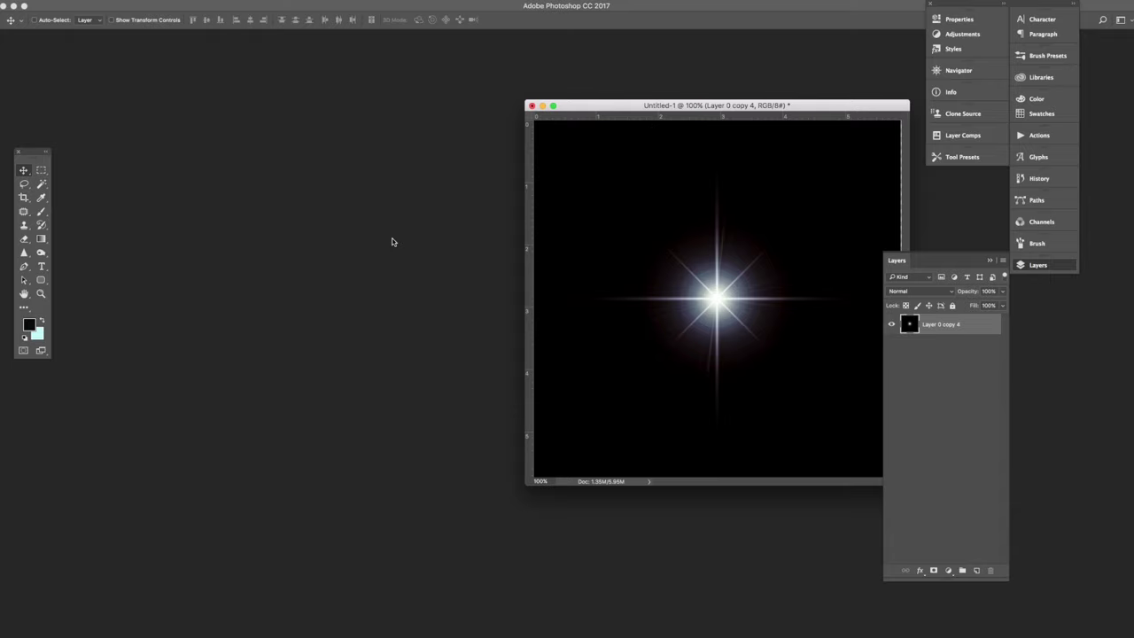
- Create a new document with the default settings and fill its background with a very dark navy blue
key(super+n)
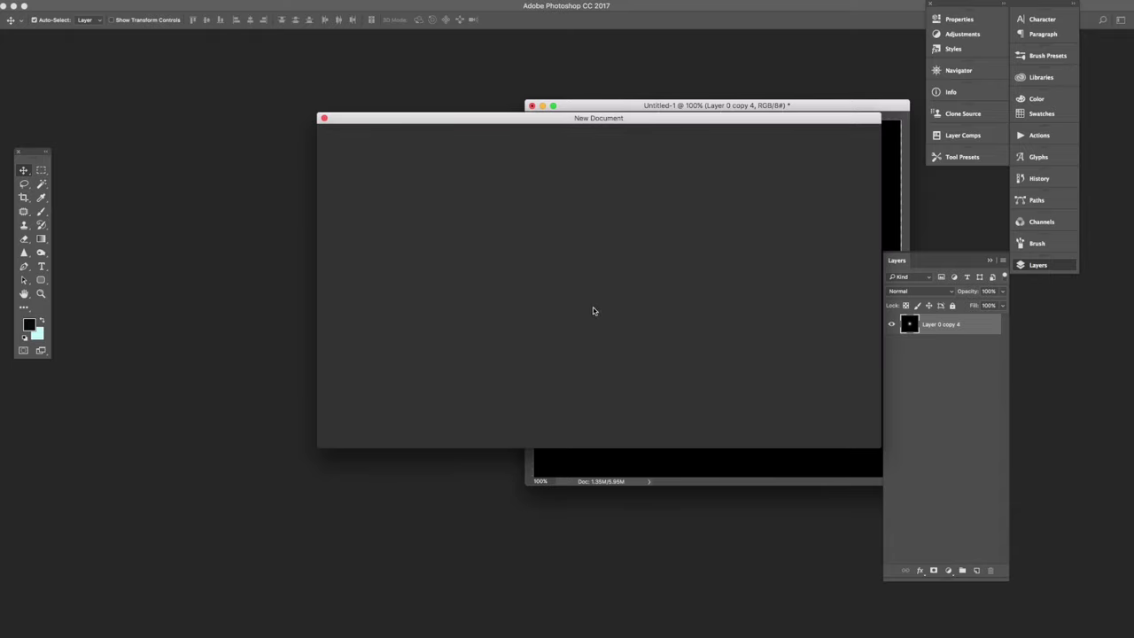
key(Return)
click(32, 324)
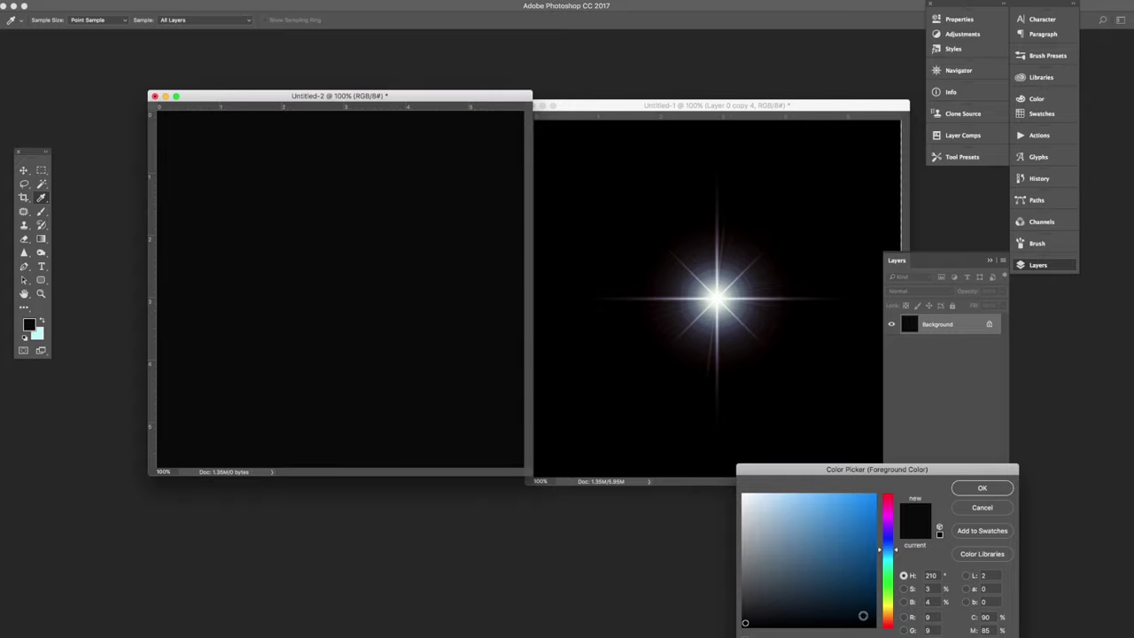
key(Return)
key(alt+BackSpace)
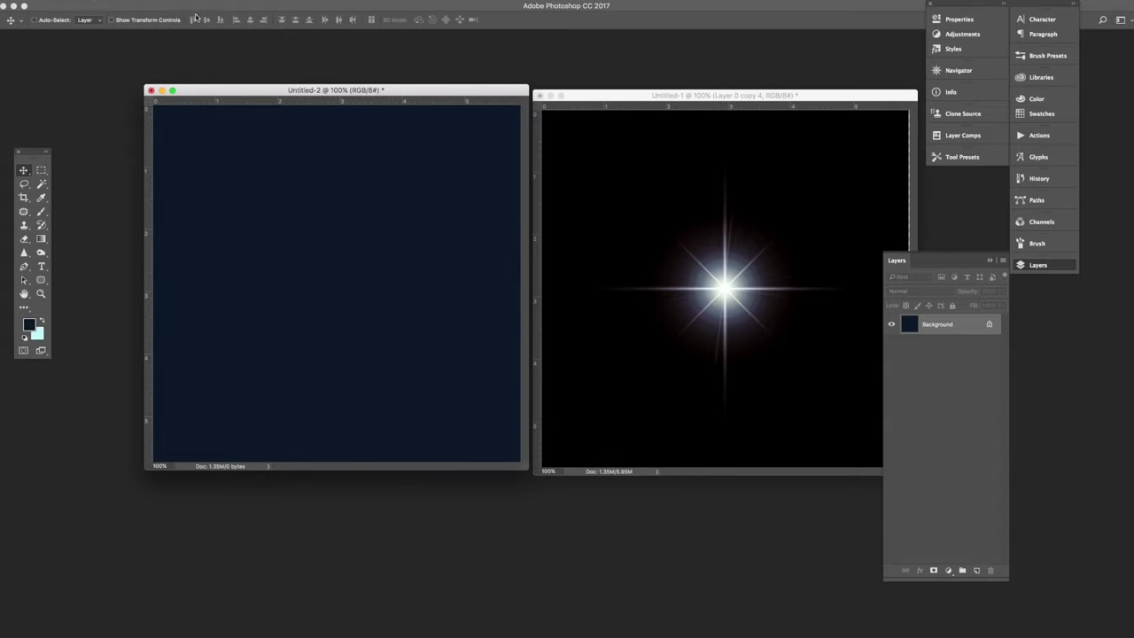
- Set up the Brush tool with a near-white foreground colour and a 46 px spatter brush tip
click(41, 211)
click(84, 208)
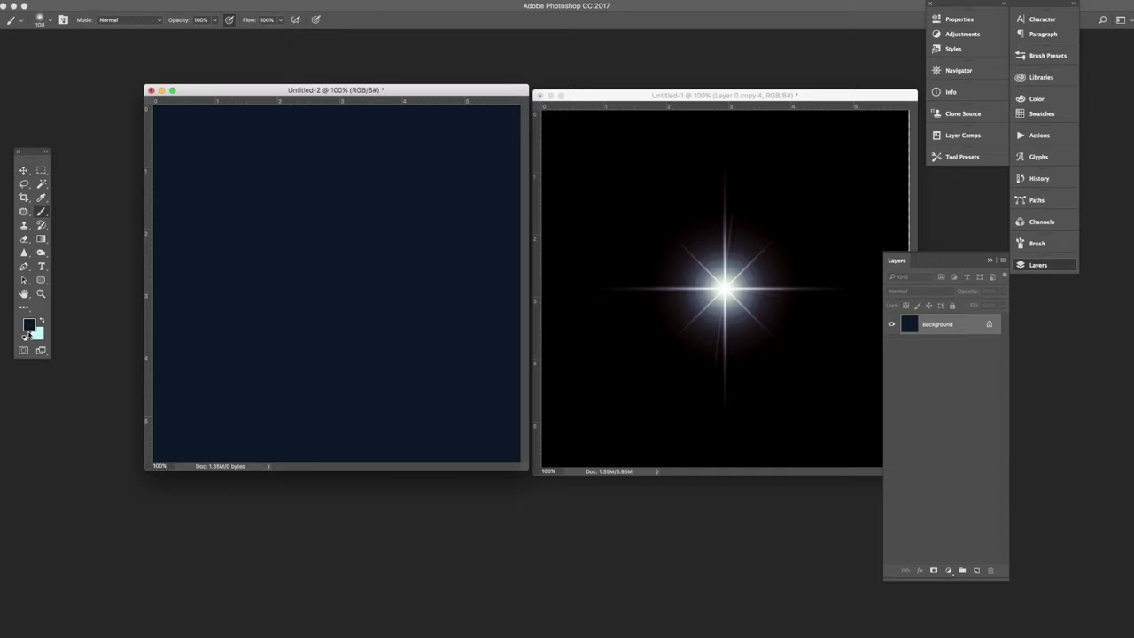
click(28, 327)
click(744, 495)
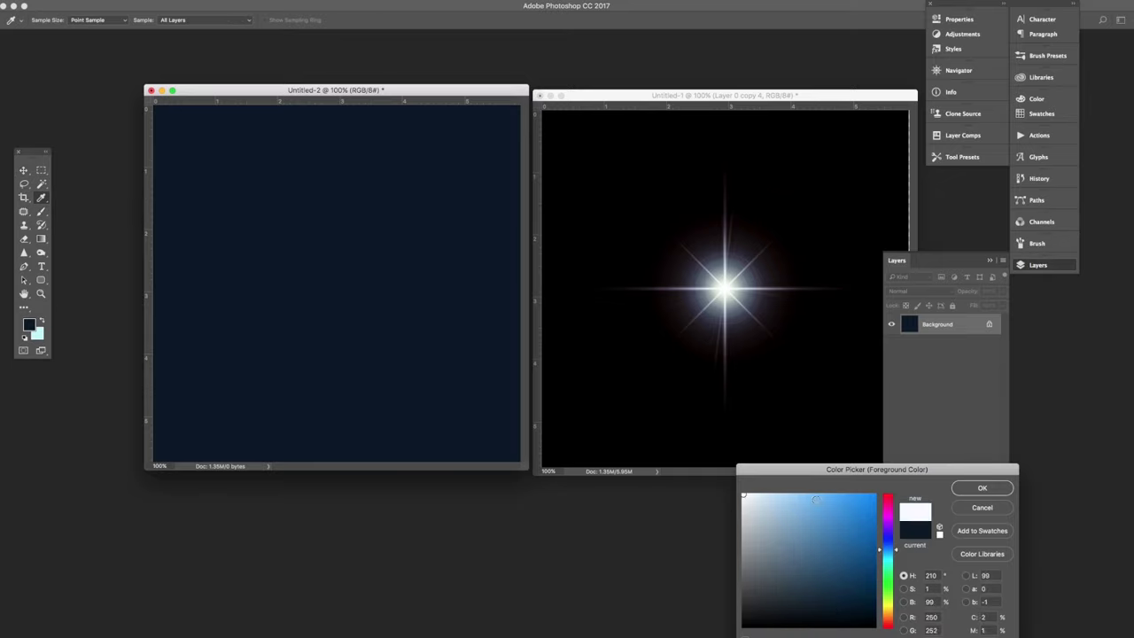
click(982, 487)
click(50, 19)
scroll(133, 131, down, 5)
click(101, 124)
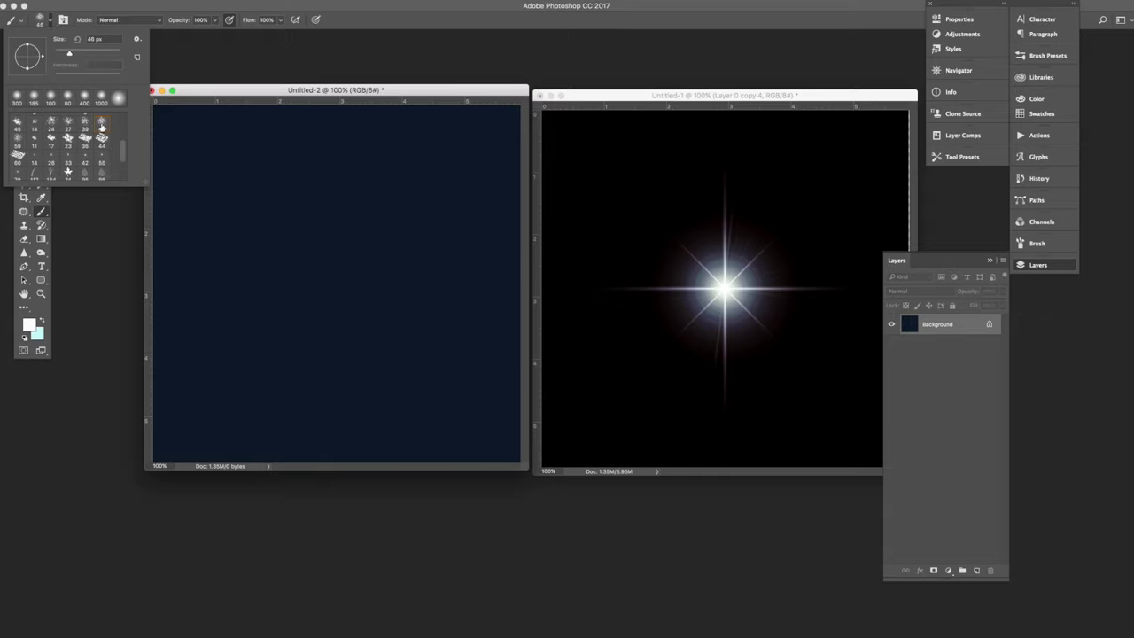
- Dab scattered white specks across the upper part of the navy canvas as distant stars
click(164, 114)
click(159, 129)
click(185, 127)
click(195, 115)
click(171, 163)
click(228, 144)
click(222, 149)
click(215, 160)
click(172, 152)
click(187, 178)
click(266, 151)
click(355, 178)
click(221, 167)
click(422, 136)
click(464, 126)
click(486, 171)
click(500, 127)
click(502, 147)
click(486, 188)
click(453, 207)
click(411, 217)
click(305, 200)
click(265, 210)
click(163, 196)
click(165, 221)
key(v)
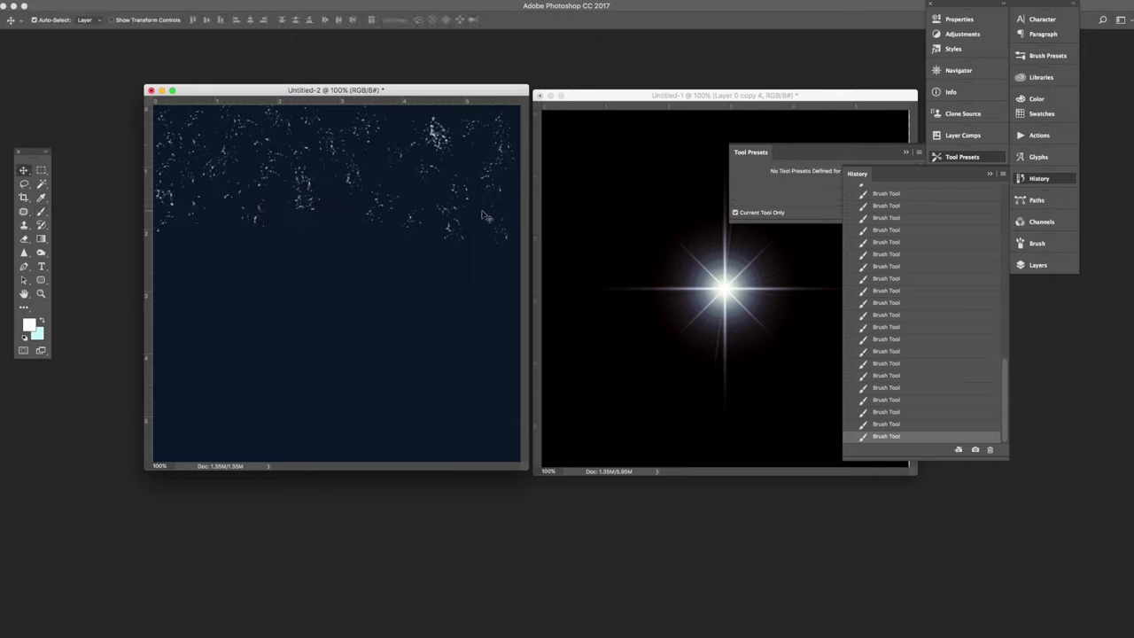
- Adjust the Levels of the speckled background, raising the black input strongly and lowering the white input slightly to leave small bright stars on black
key(ctrl+l)
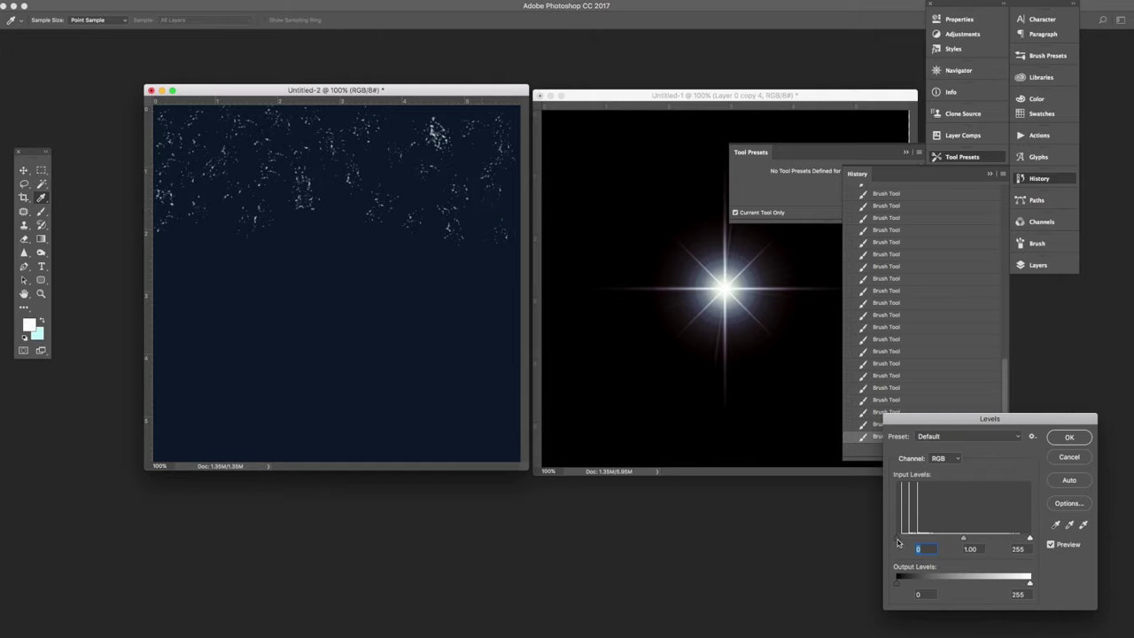
drag(898, 538, 929, 538)
drag(1029, 540, 1013, 539)
drag(929, 538, 953, 540)
key(Return)
key(v)
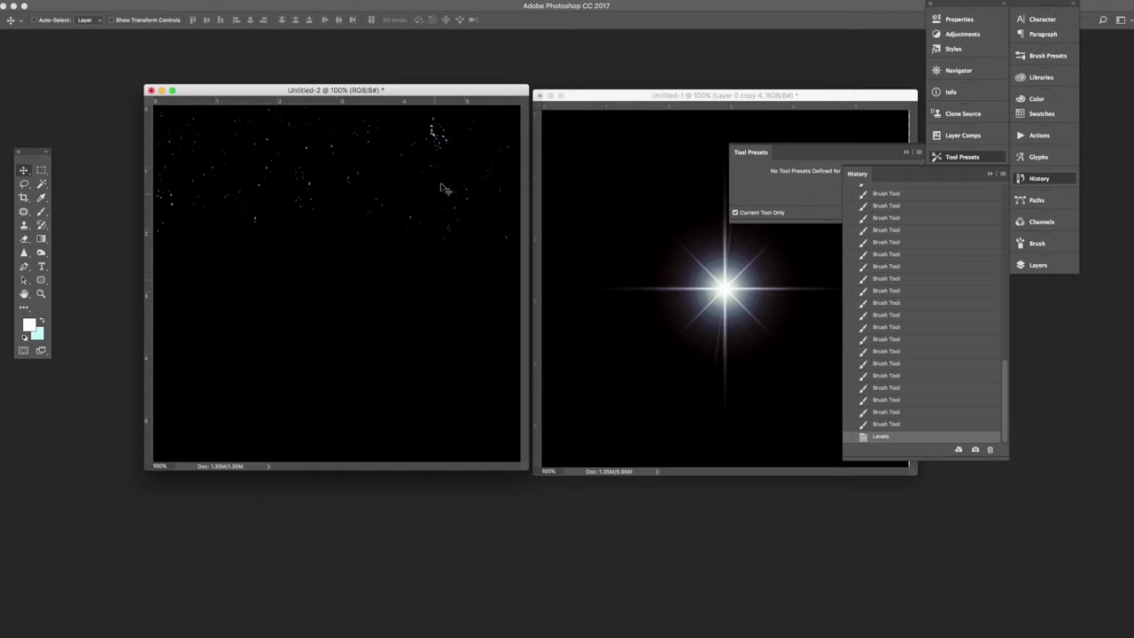
- Select the star flare in Untitled-1 with a rectangular marquee and copy it into the starry Untitled-2 document
click(759, 363)
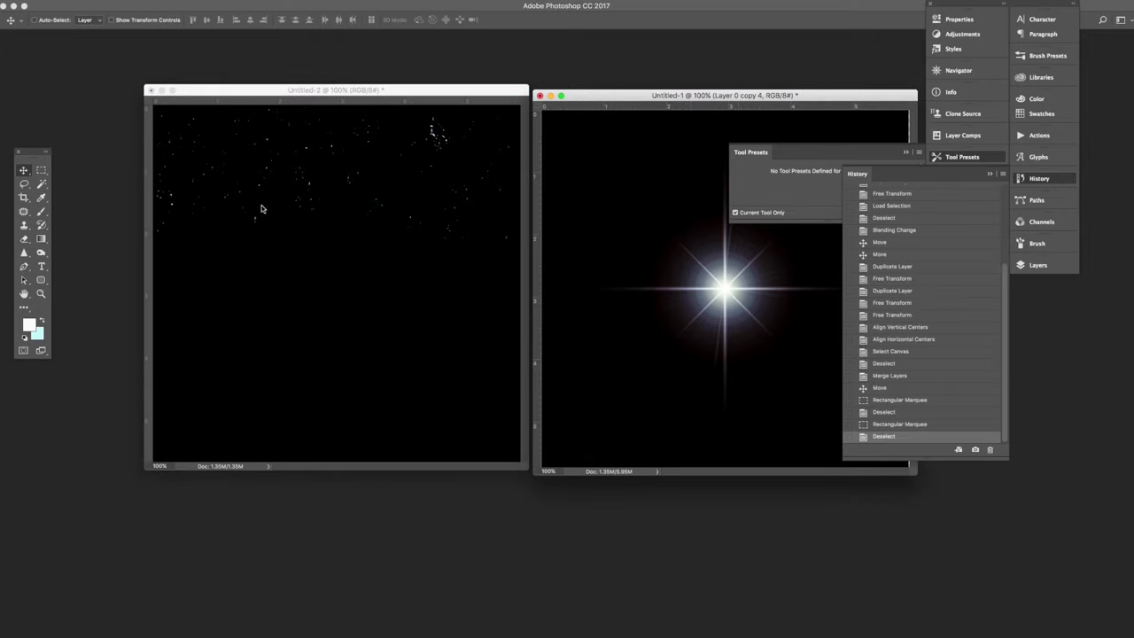
click(41, 169)
click(80, 171)
drag(601, 163, 847, 410)
key(v)
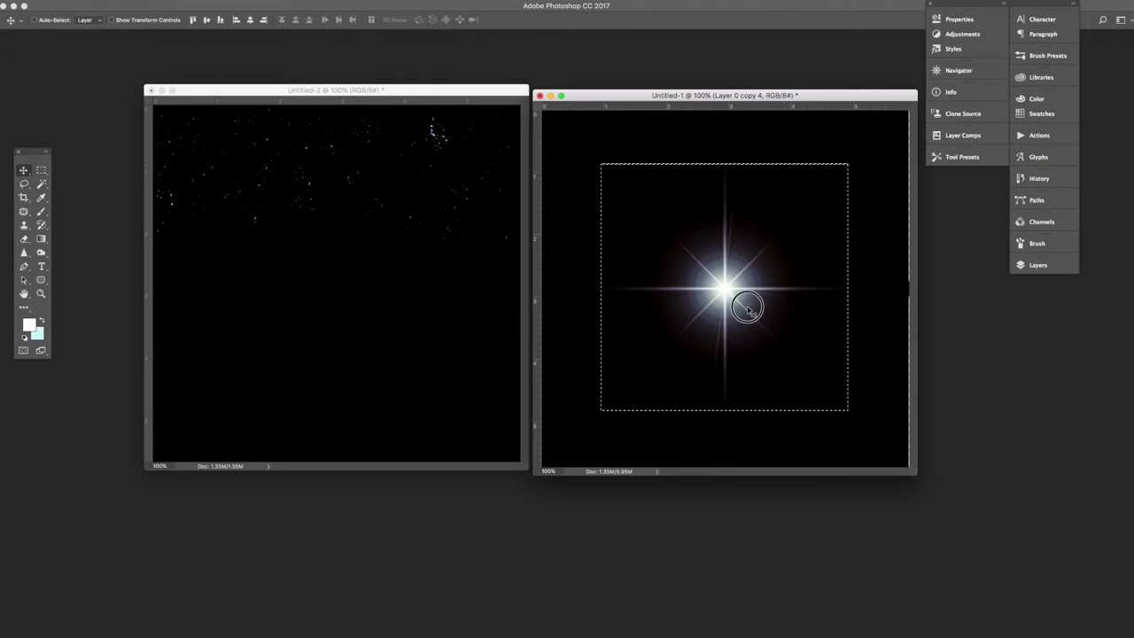
drag(687, 282, 350, 284)
- Shrink the flare to a tiny star, scatter five duplicates around it in the sky, and merge the six star layers
key(ctrl+t)
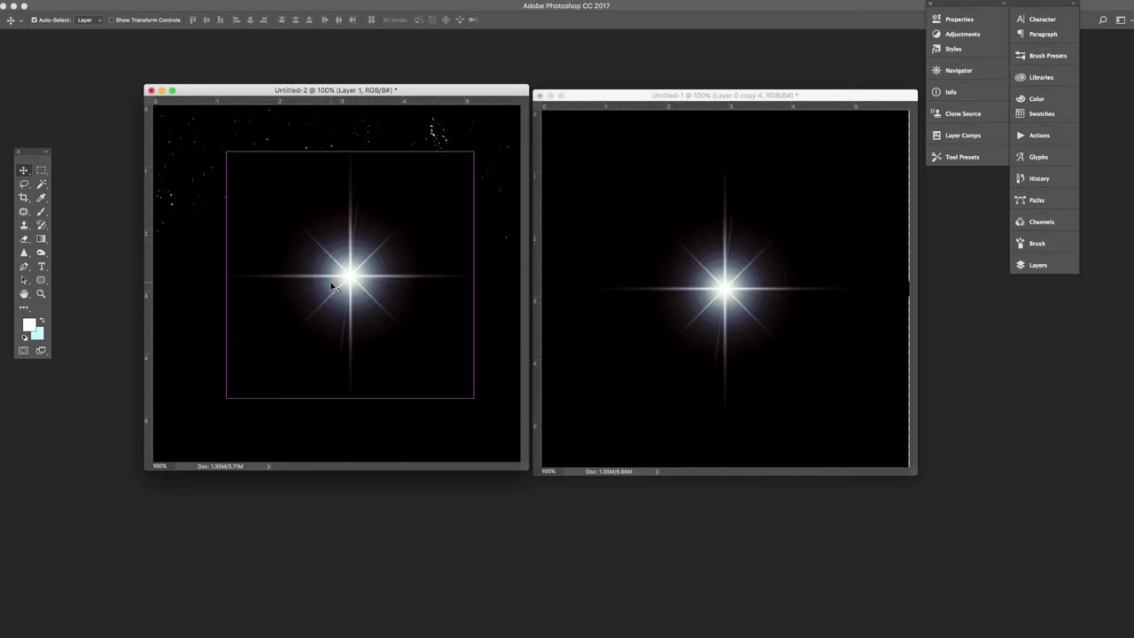
drag(463, 157, 380, 235)
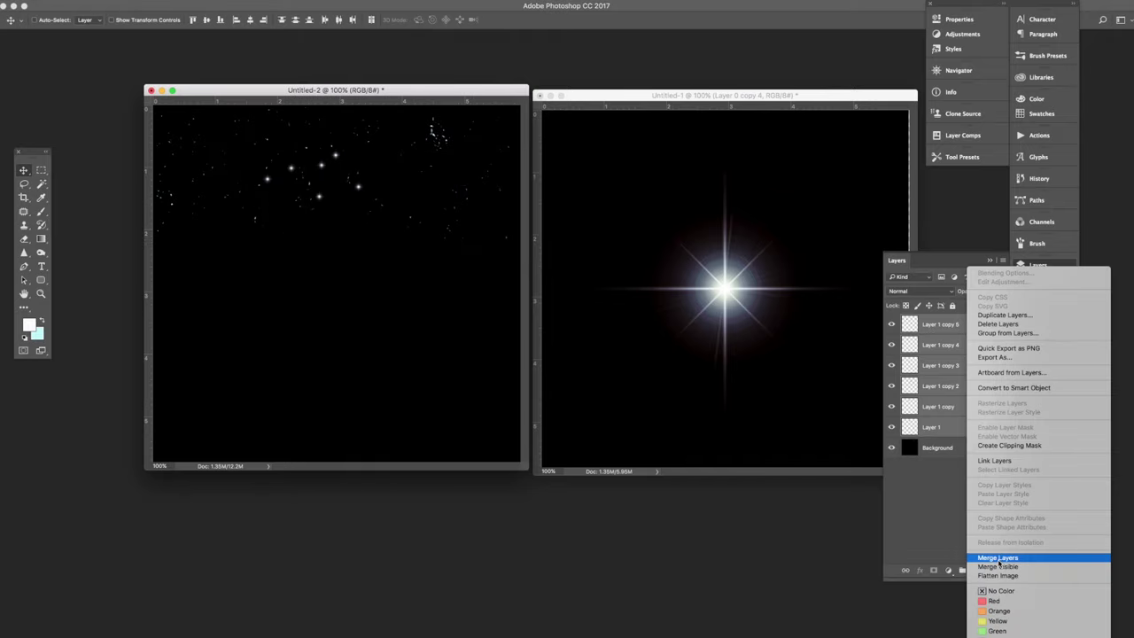
click(998, 558)
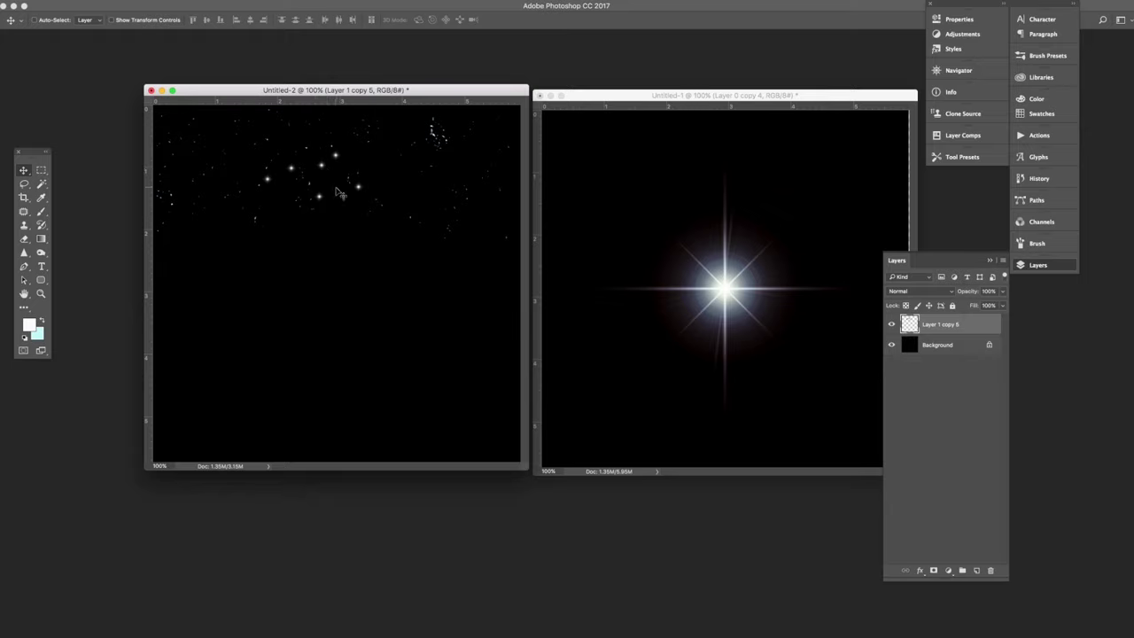
- Duplicate the star cluster, scale the copy to about 45%, and place two more copies of the small cluster across the upper sky
drag(326, 178, 479, 166)
key(super+t)
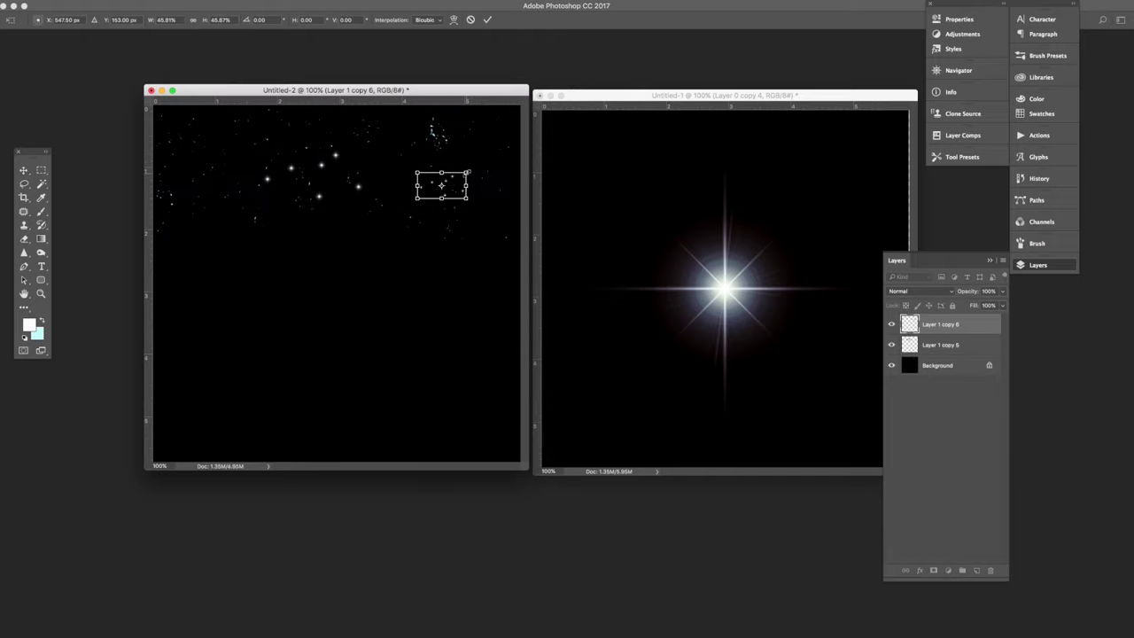
key(Return)
drag(443, 190, 405, 218)
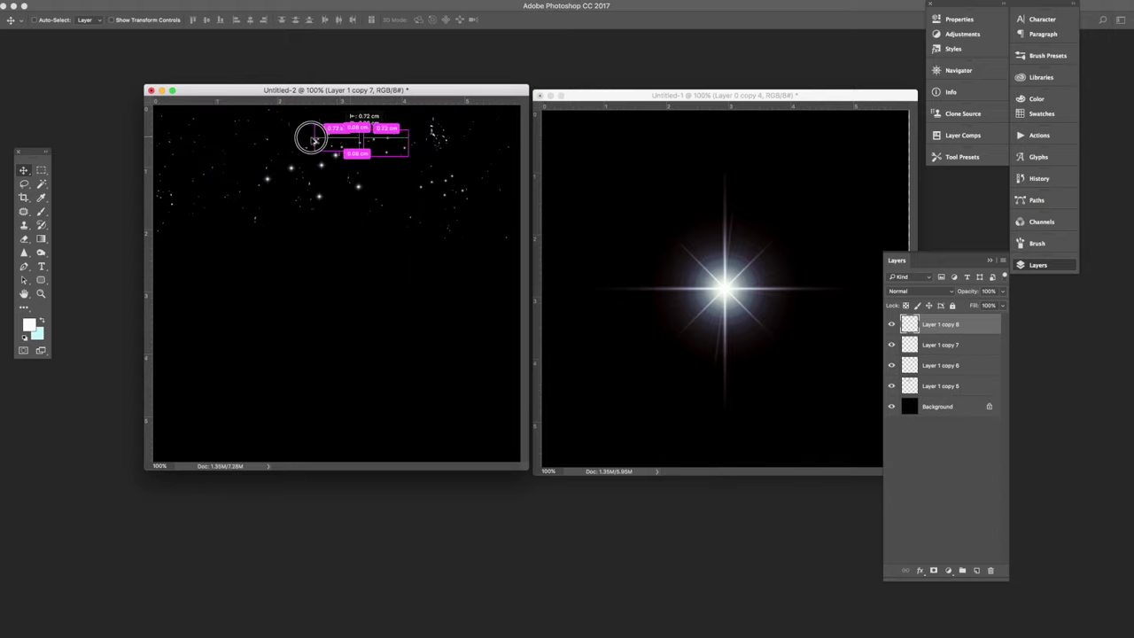
drag(312, 140, 205, 157)
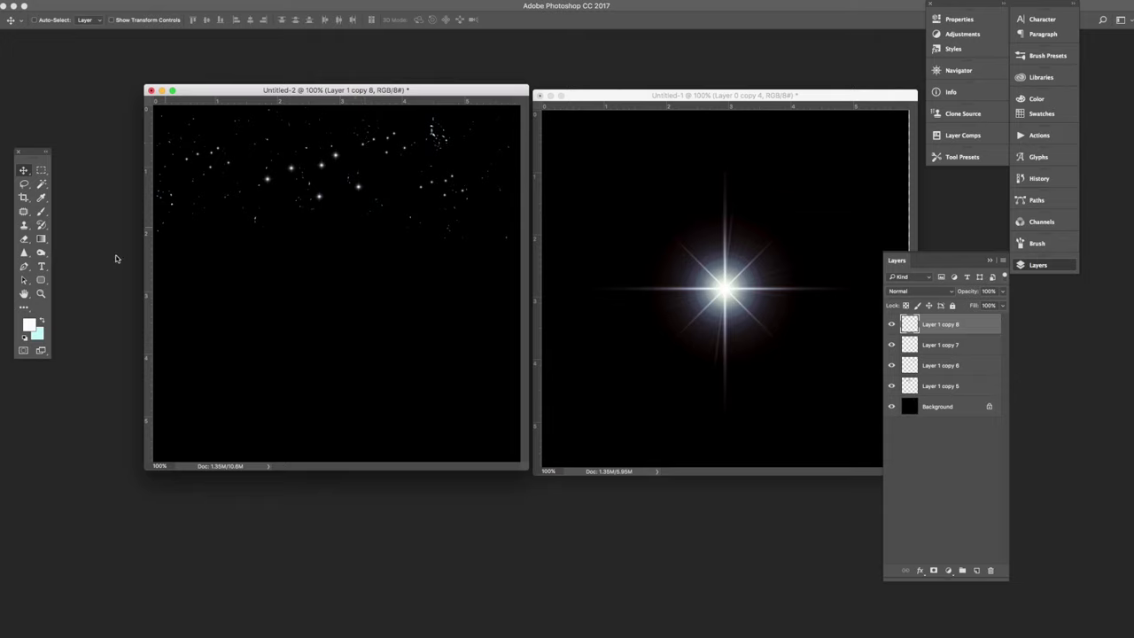
- Reduce the Eraser to 90 px and partly erase some stars on the cluster layers to vary their brightness
click(41, 211)
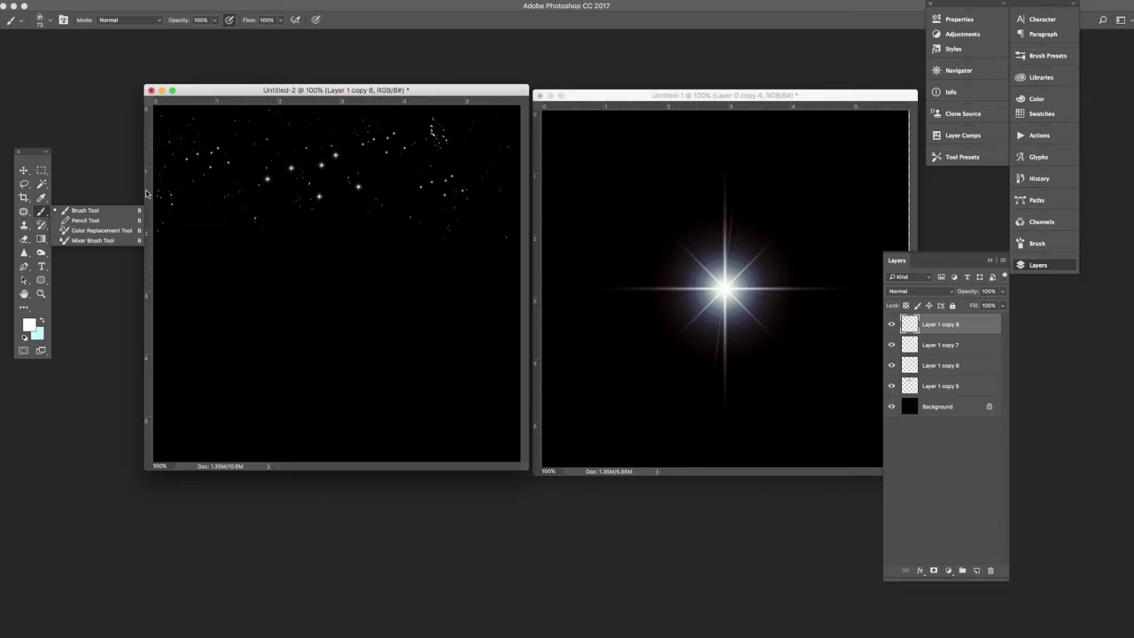
click(24, 238)
click(71, 240)
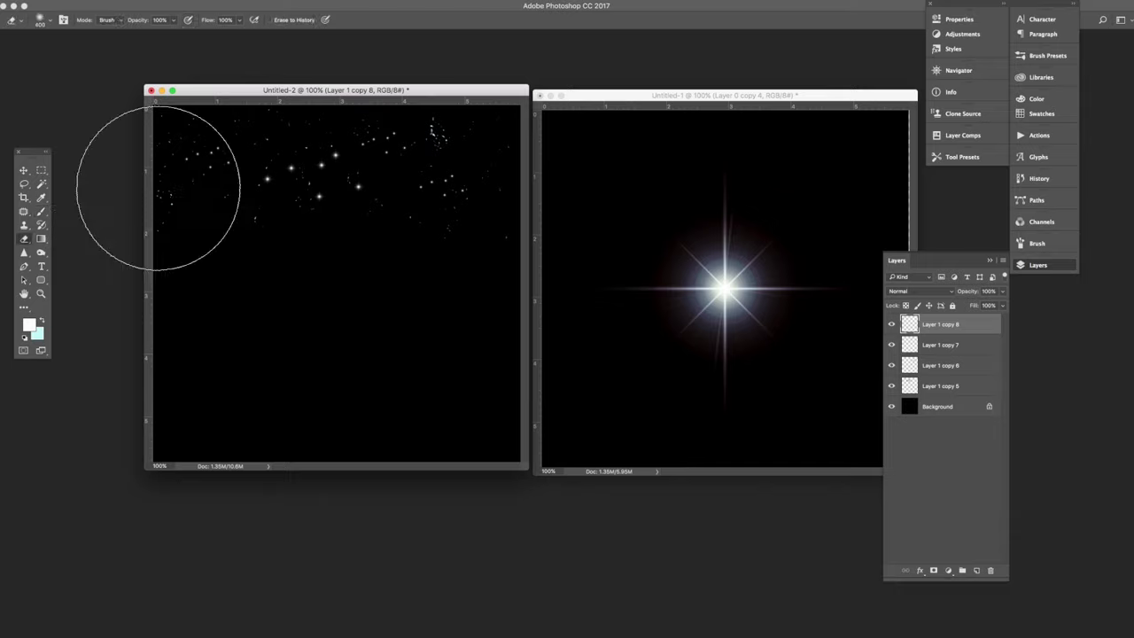
key(bracketleft)
key(bracketleft)
key(bracketleft)
key(bracketleft)
key(bracketleft)
key(bracketleft)
key(bracketleft)
key(bracketleft)
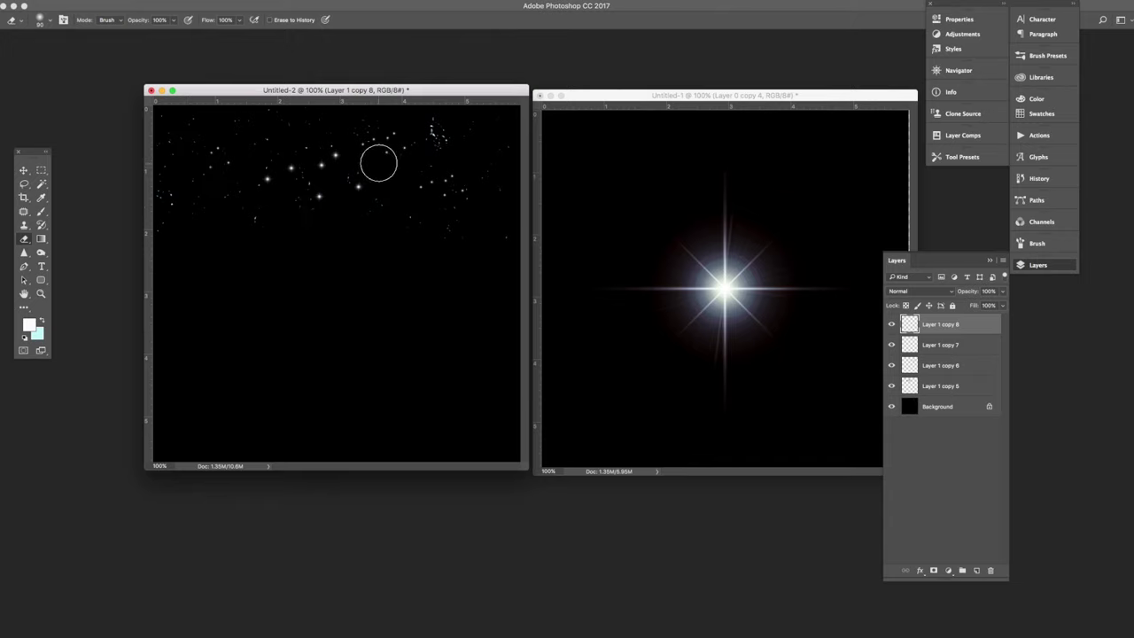
key(alt+bracketleft)
key(alt+bracketleft)
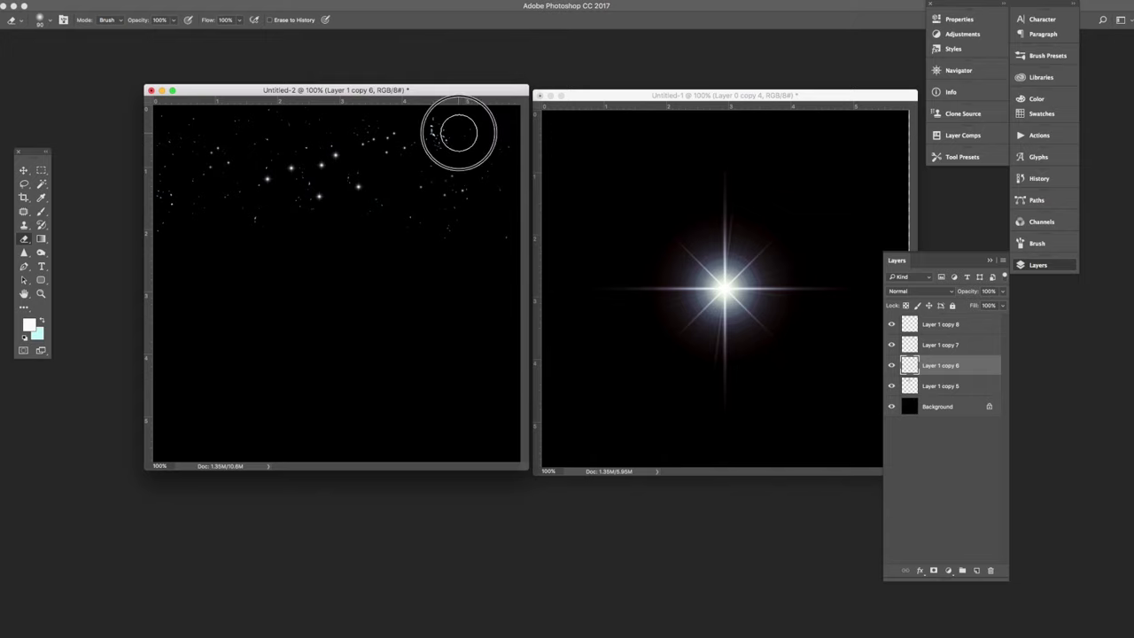
key(alt+bracketleft)
click(268, 181)
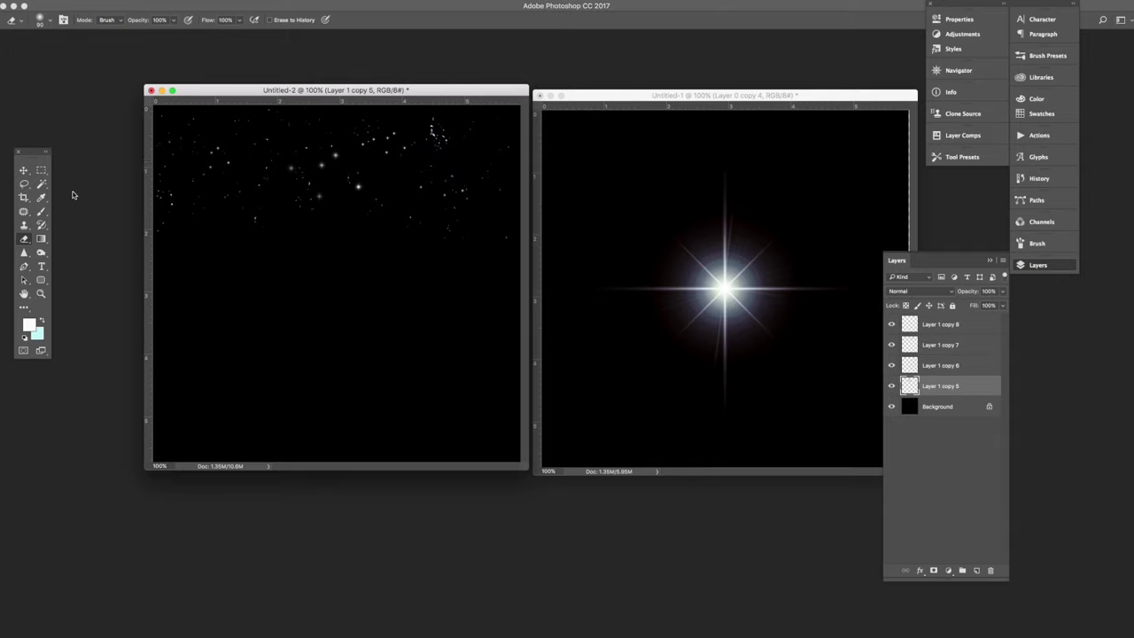
- Select the four star cluster layers together and place two duplicates of the set elsewhere in the upper sky
click(24, 170)
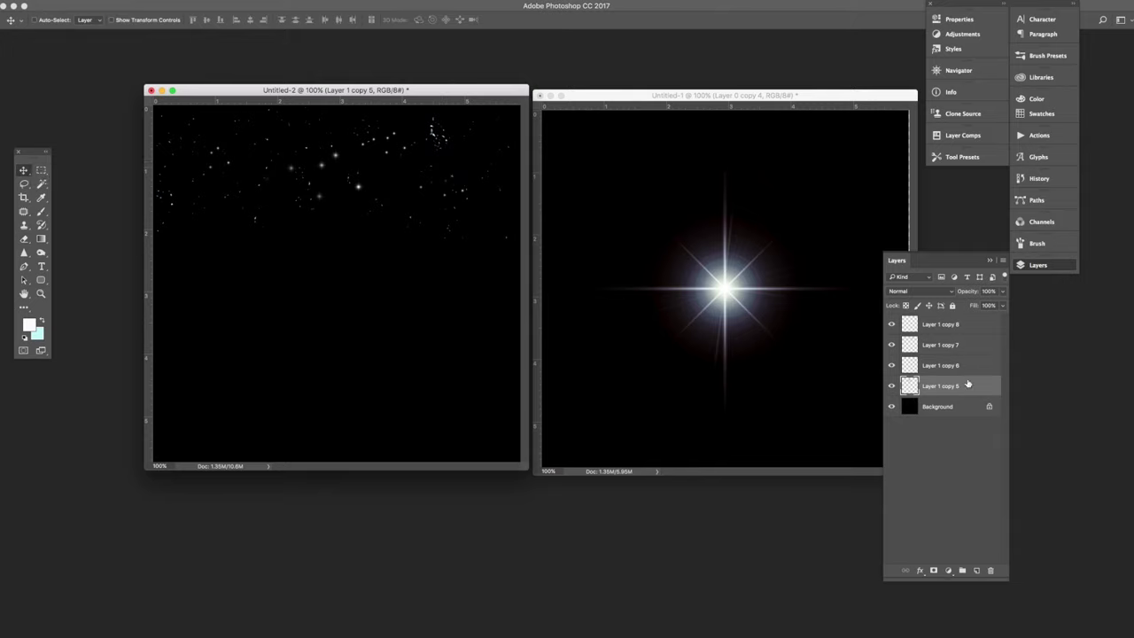
shift+click(954, 331)
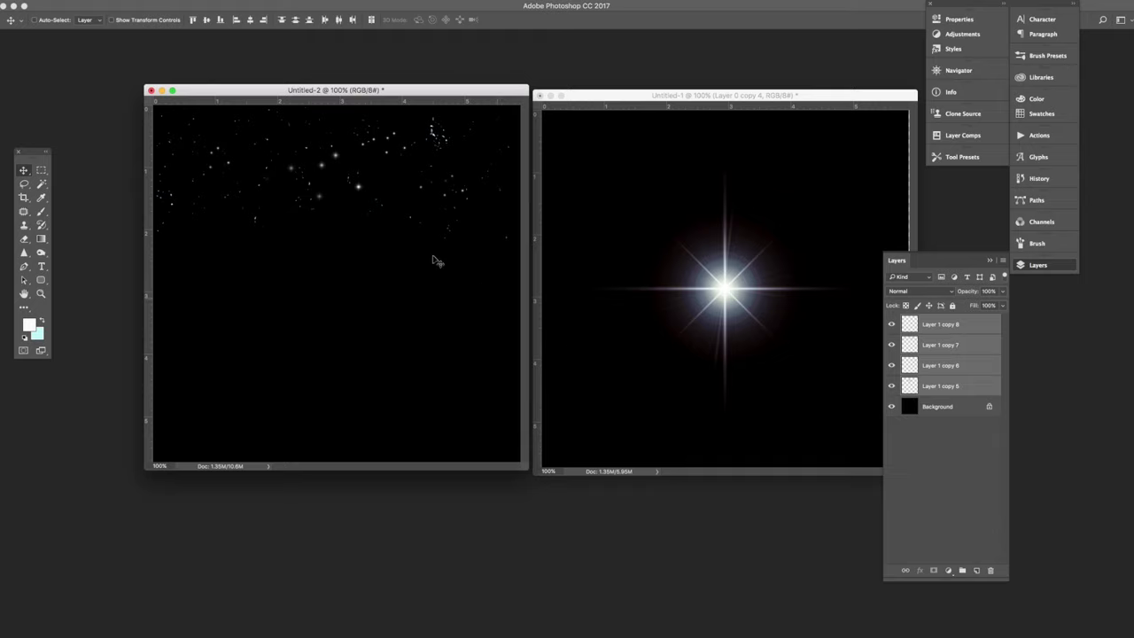
drag(378, 202, 470, 222)
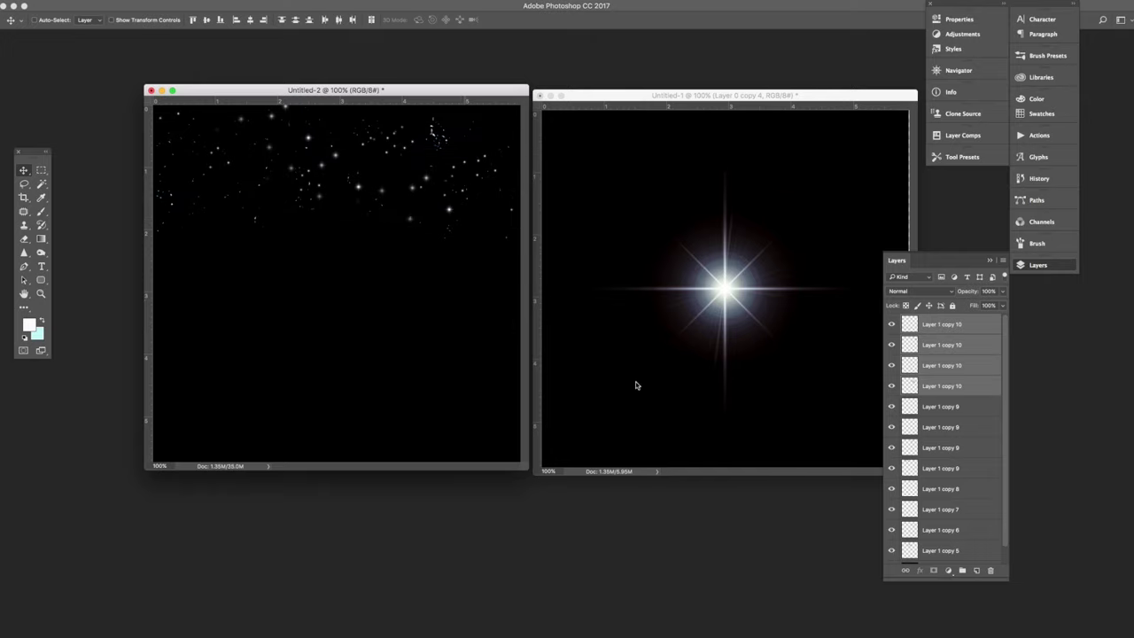
- Select all twelve star layers above the background and merge them into one layer
scroll(957, 443, down, 1)
click(952, 451)
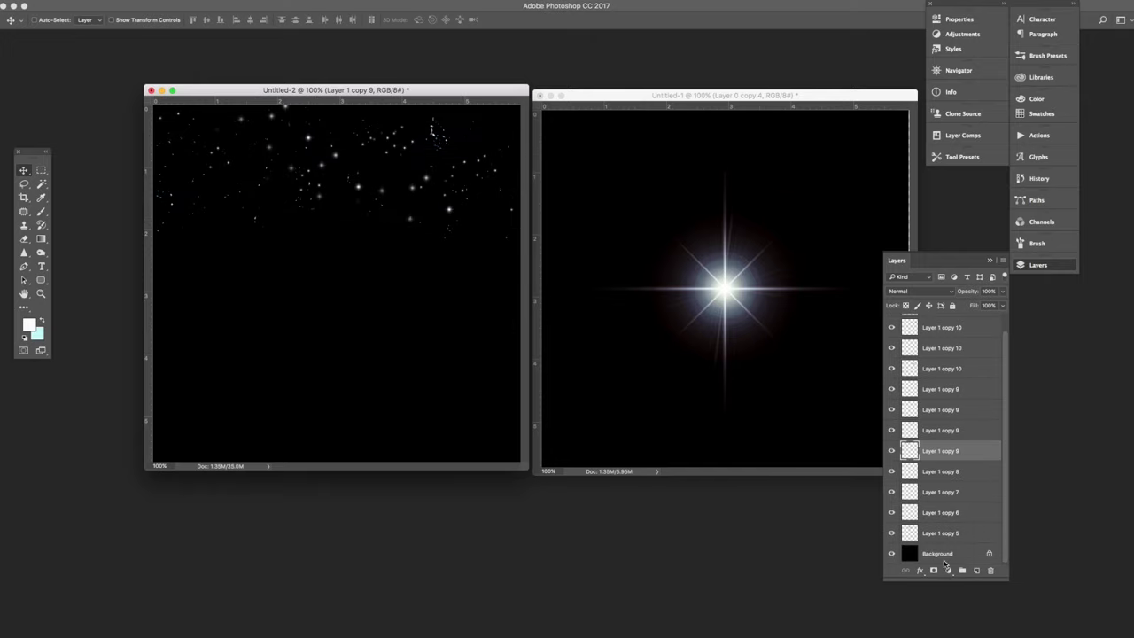
click(952, 534)
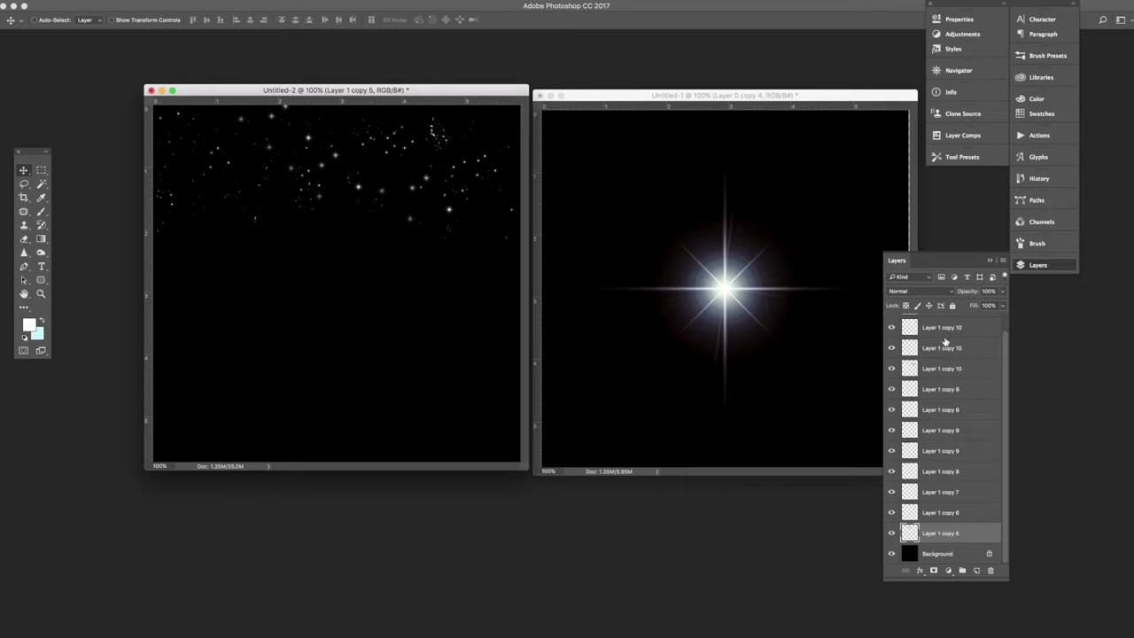
scroll(951, 415, up, 1)
scroll(952, 364, up, 1)
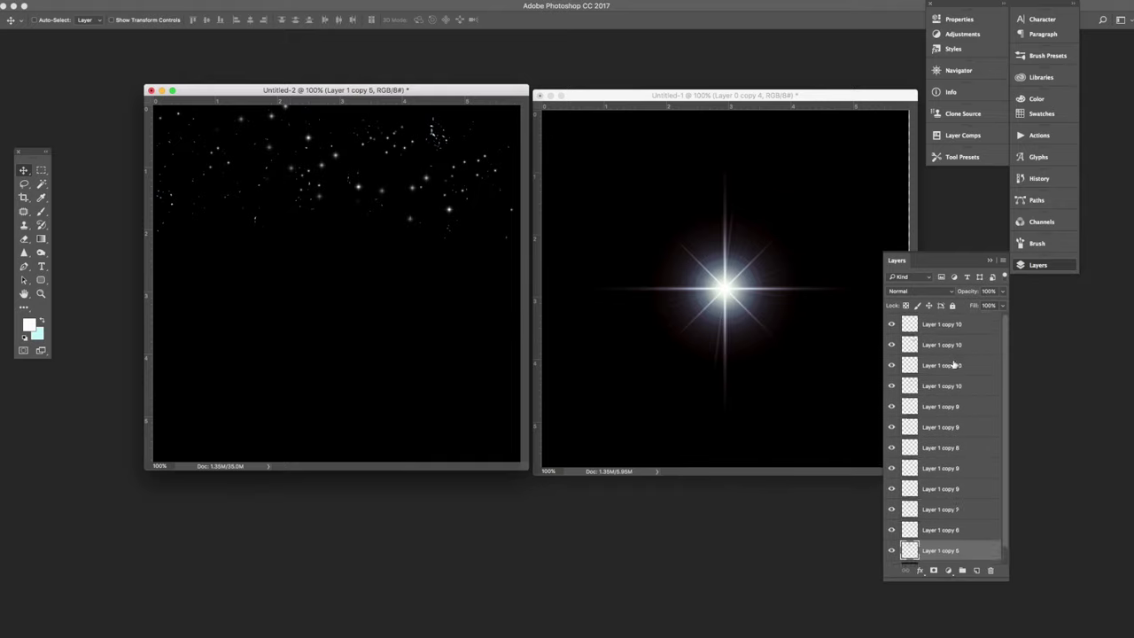
shift+click(966, 326)
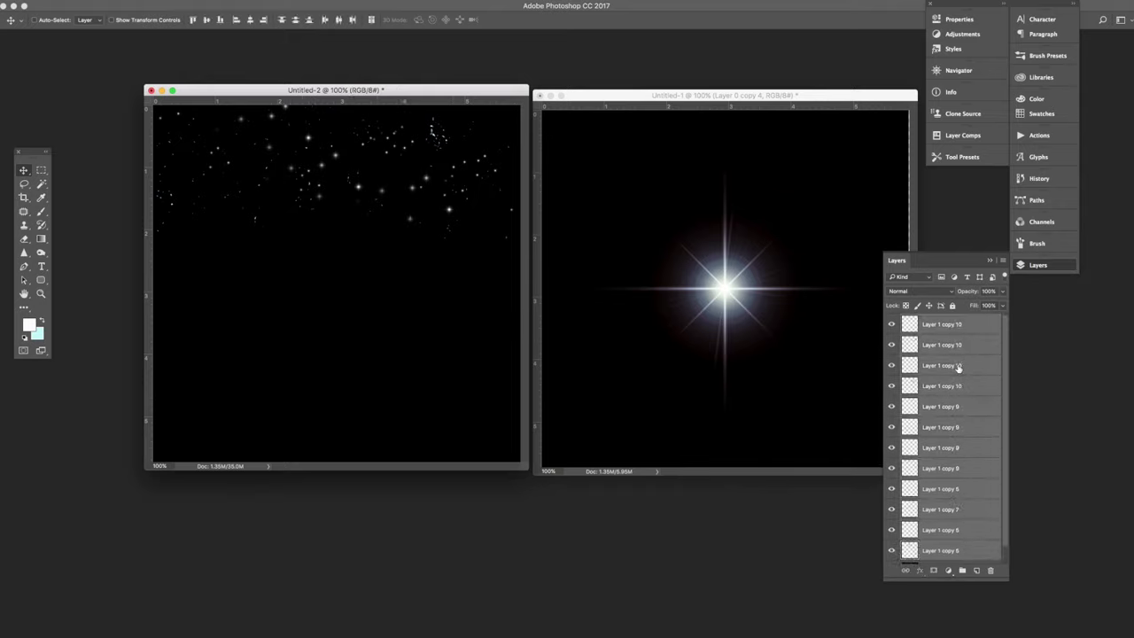
right_click(958, 367)
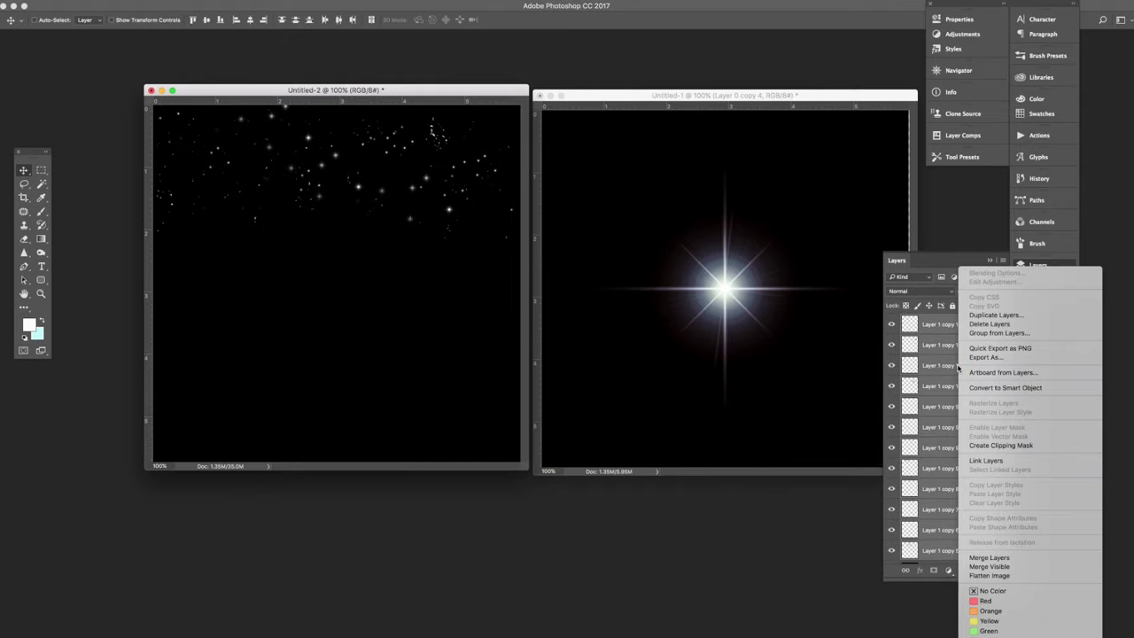
click(1016, 558)
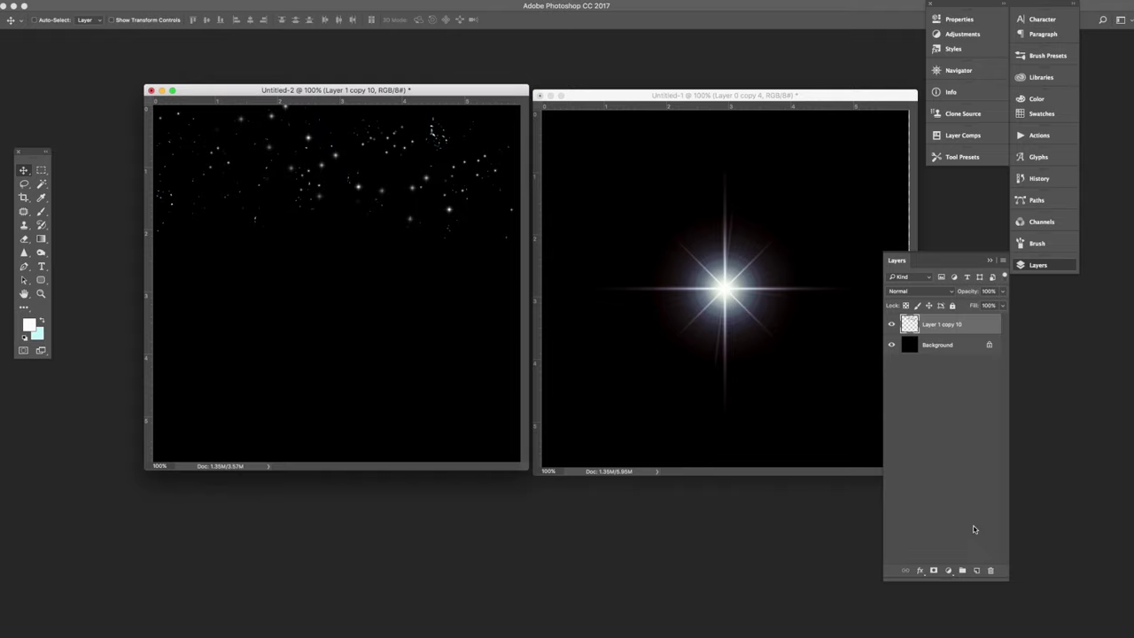
- Move the merged star layer lower over the canvas and set its blend mode to Screen
drag(358, 224, 356, 364)
drag(364, 280, 332, 169)
drag(379, 227, 408, 275)
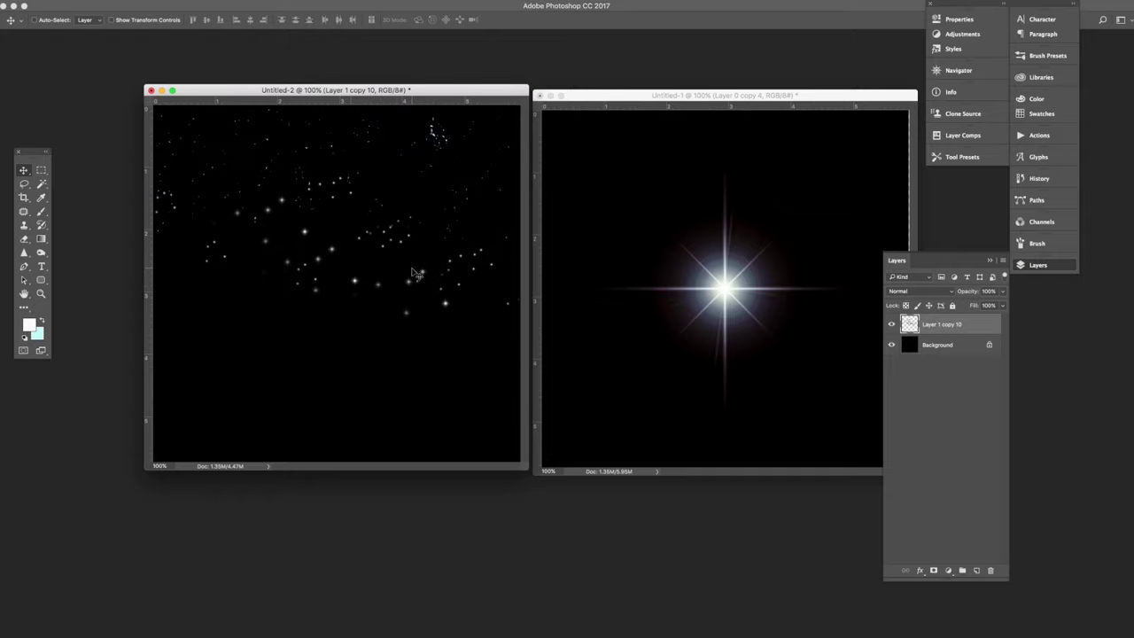
drag(414, 271, 428, 280)
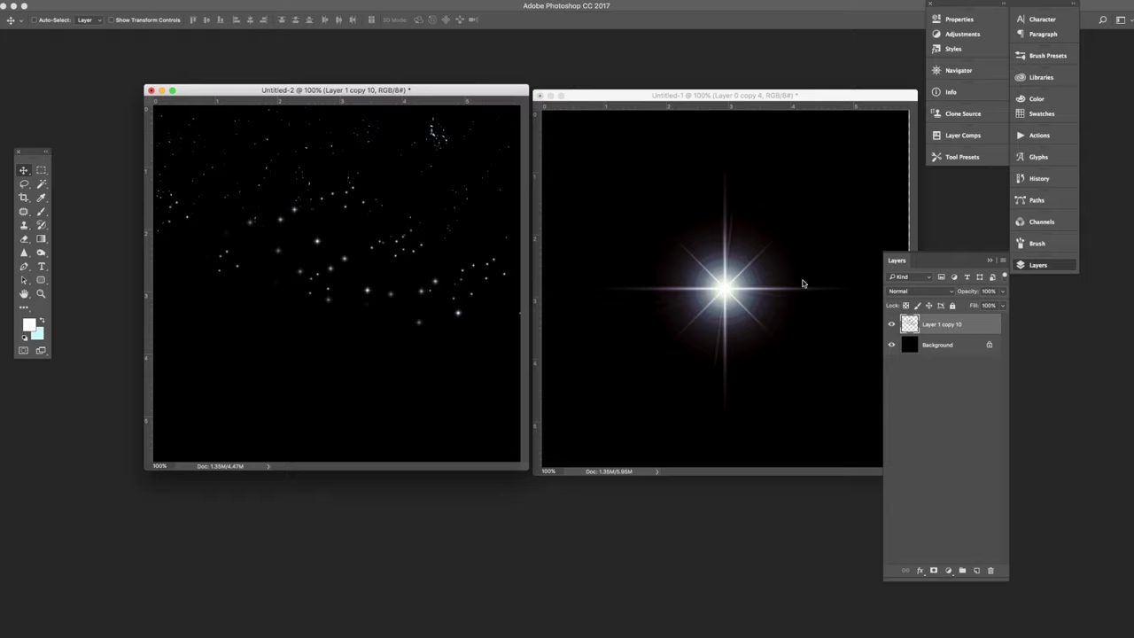
click(940, 291)
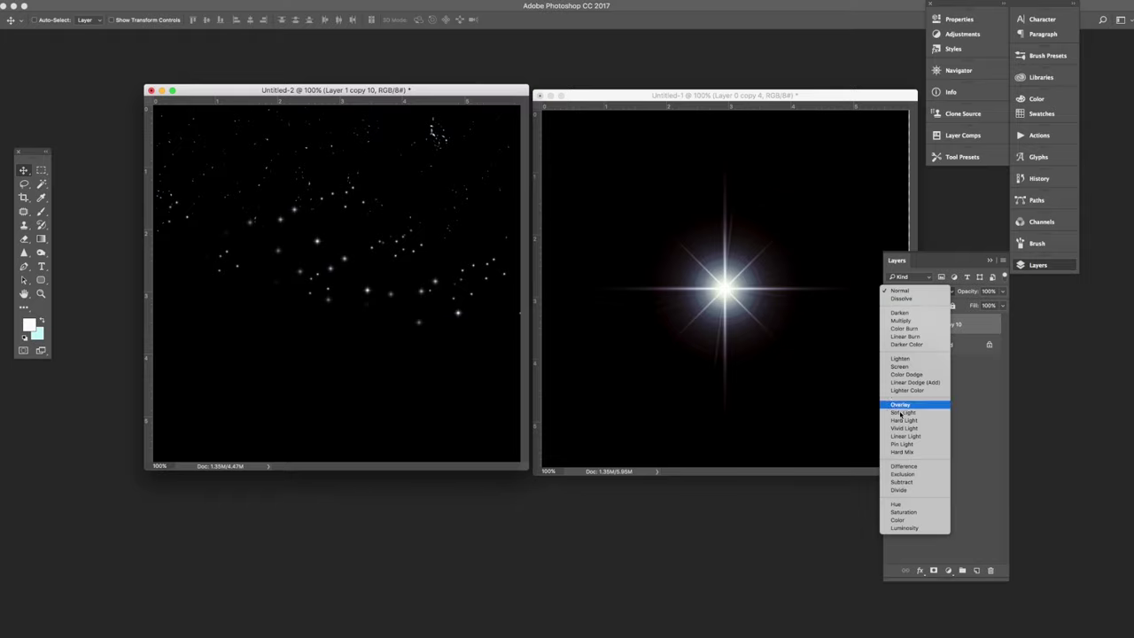
click(913, 368)
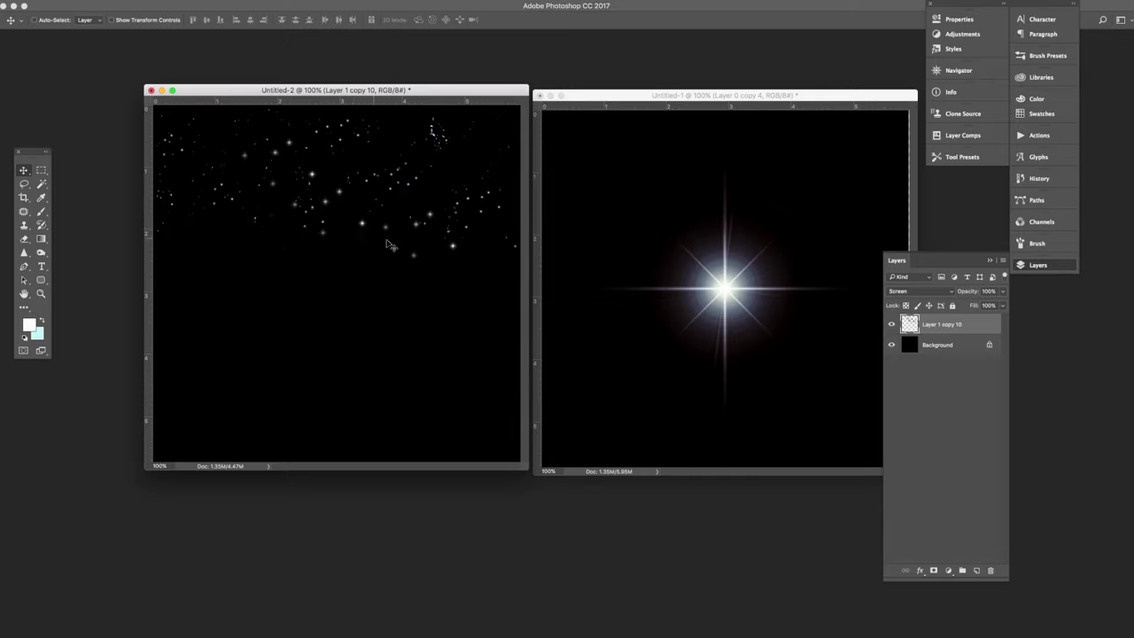
- Reposition the merged star layer in the upper sky and increase its contrast with Levels, setting input black to 27 and white to 183
drag(376, 226, 357, 199)
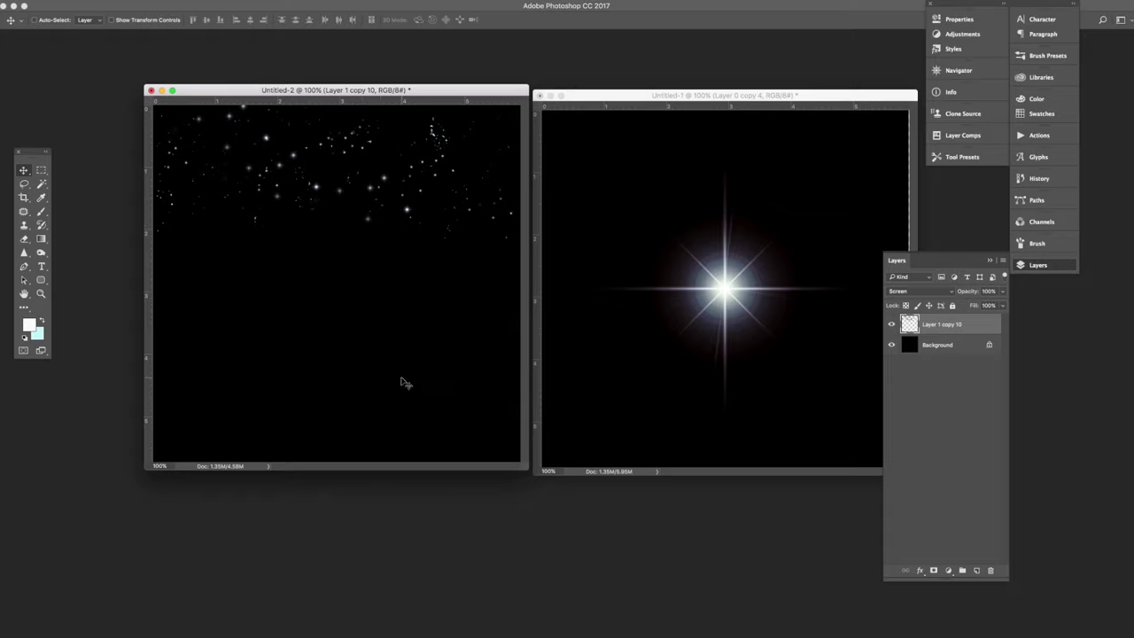
drag(369, 218, 436, 236)
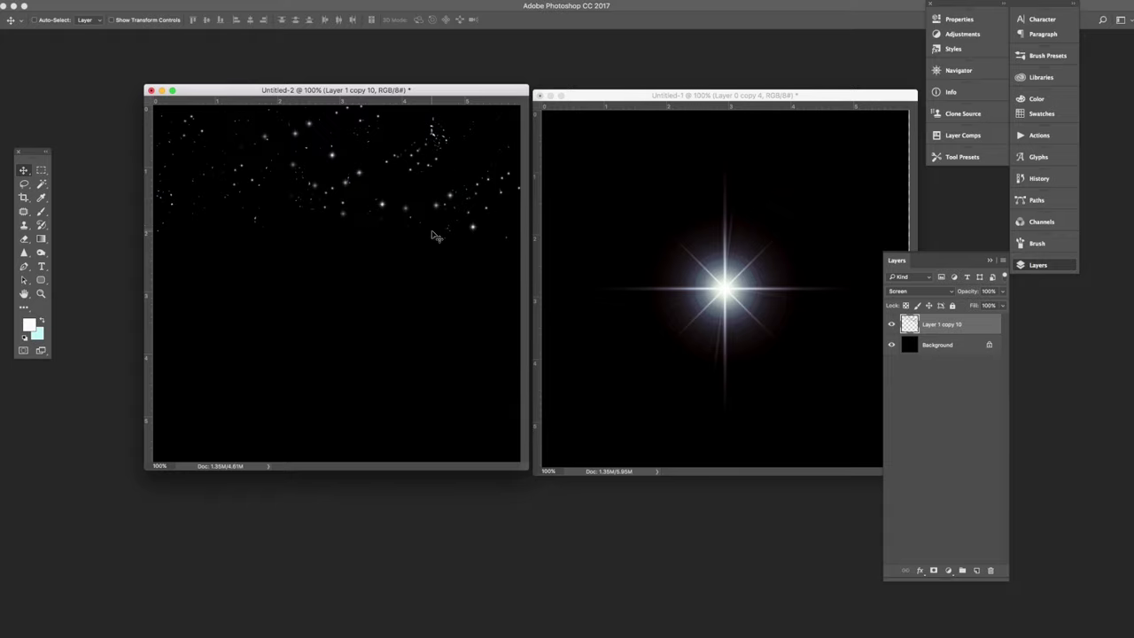
key(ctrl+l)
drag(1029, 538, 993, 538)
drag(898, 538, 909, 539)
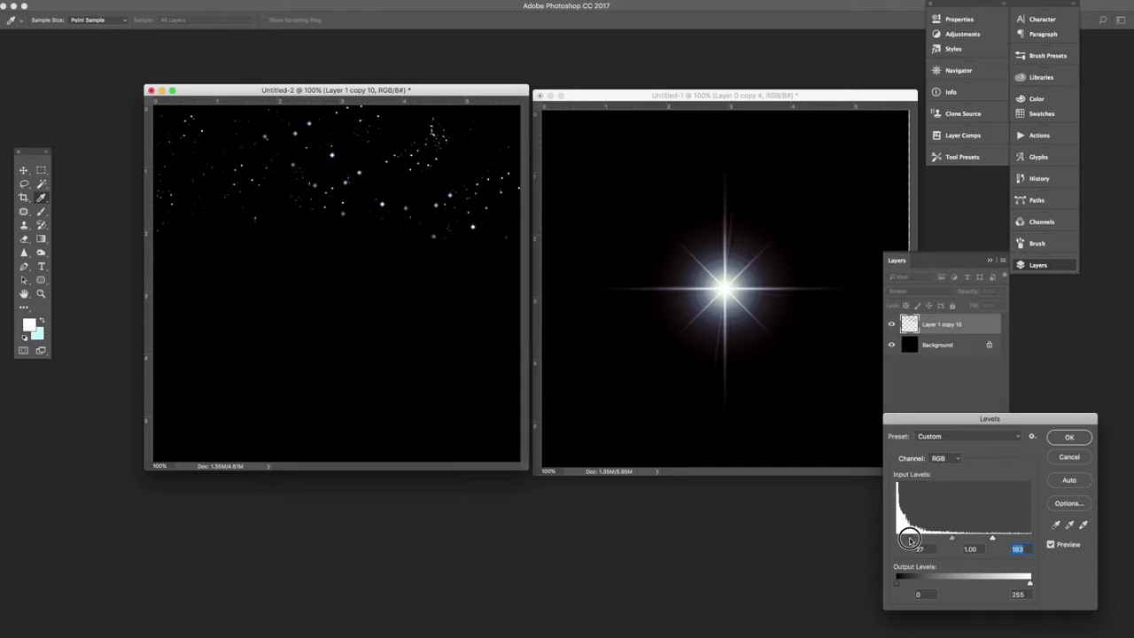
key(Return)
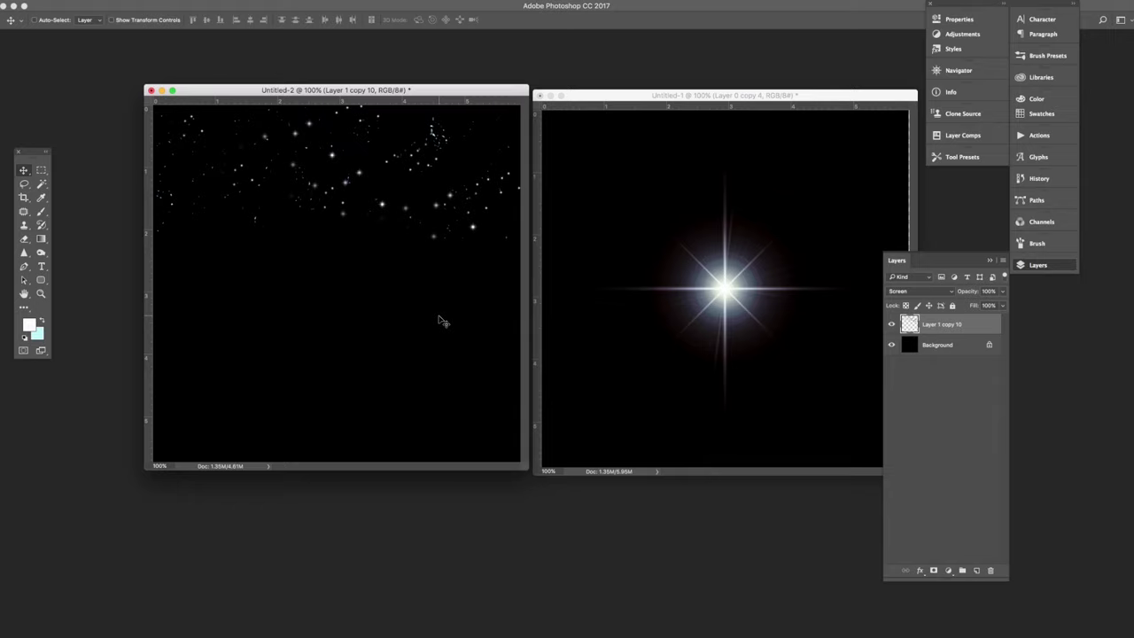
key(i)
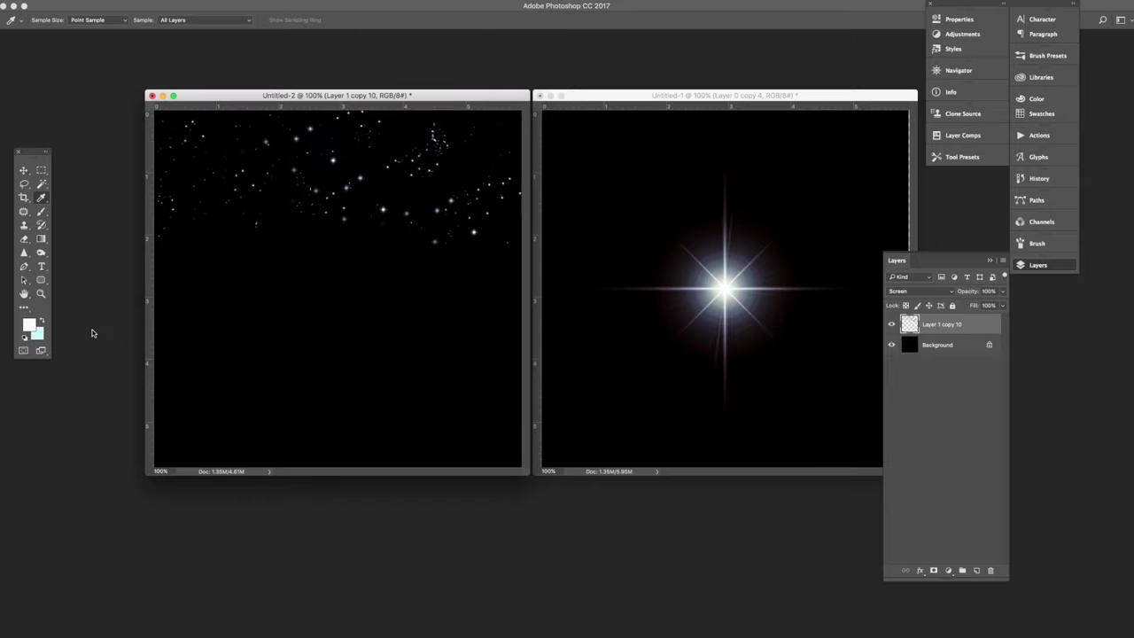
click(39, 206)
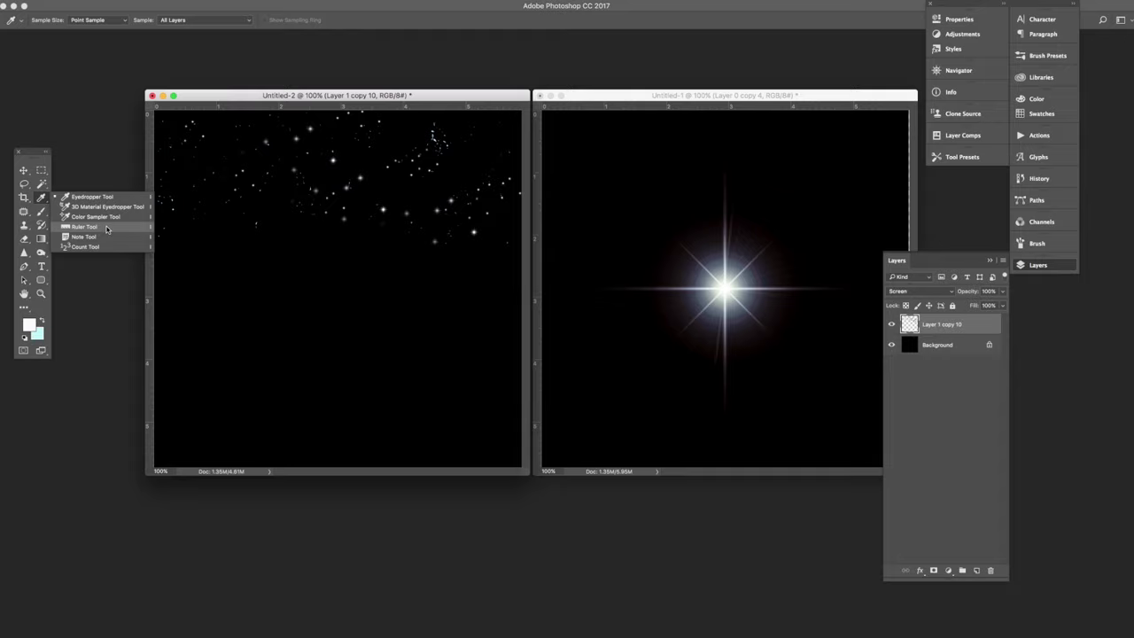
key(v)
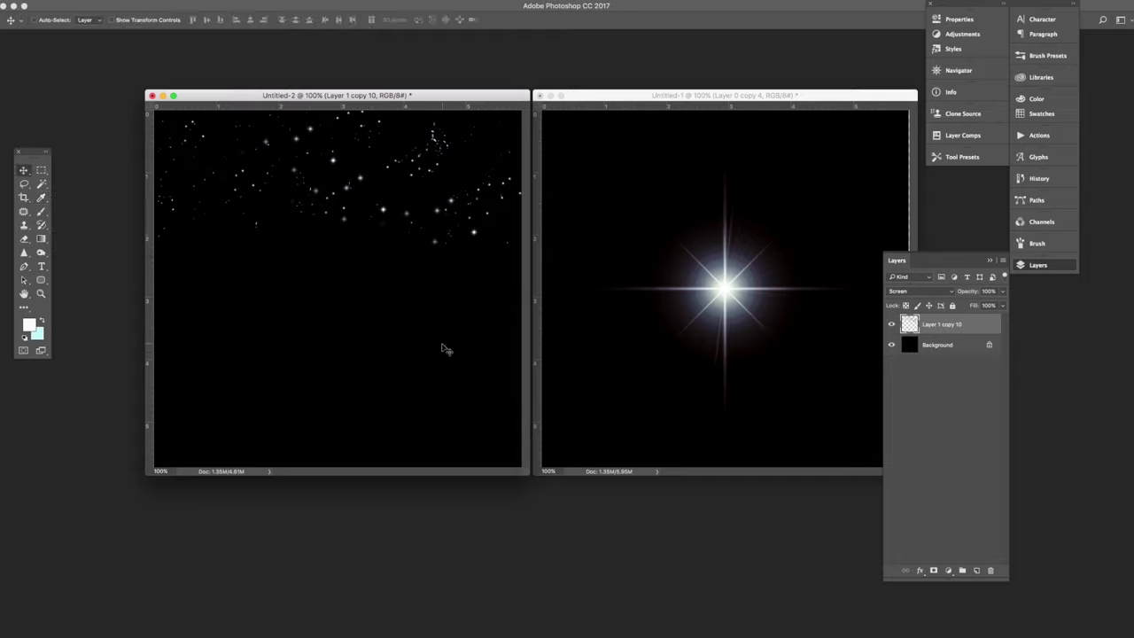
key(i)
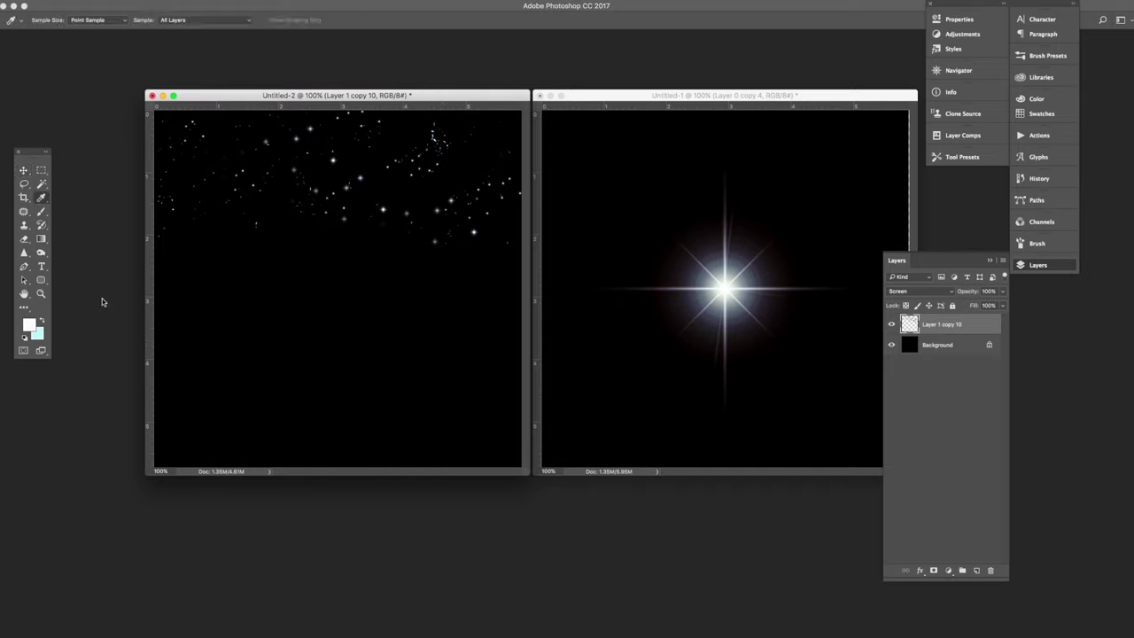